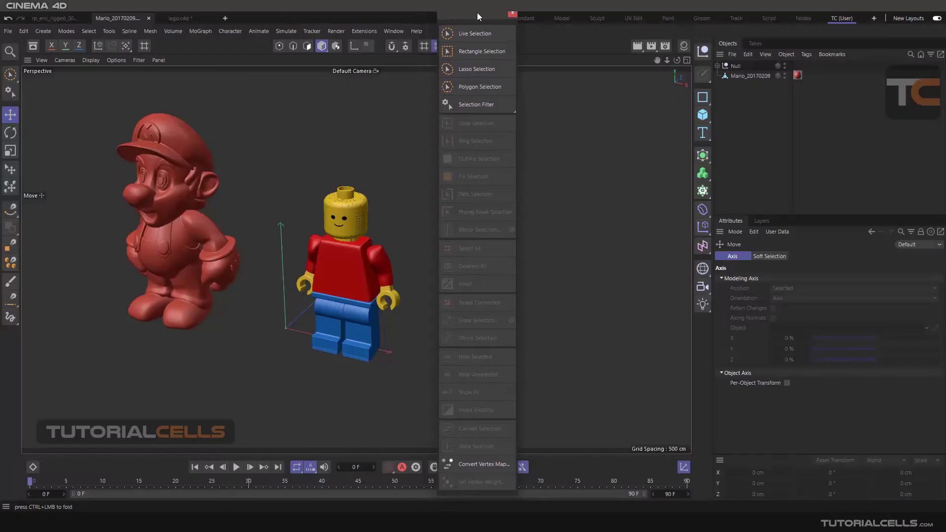
Select the Mario_20170209 model and orbit the view in close around him.
left_click_drag(477, 12, 485, 12)
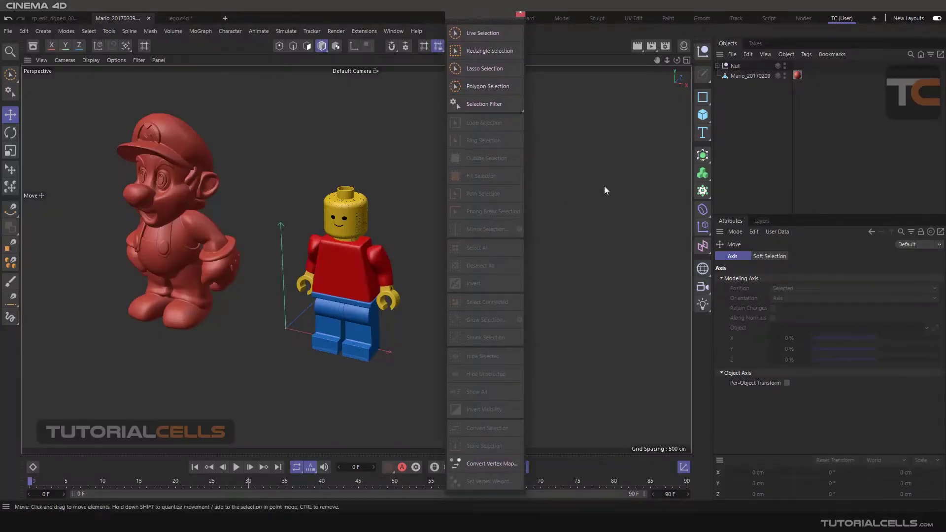
left_click(748, 76)
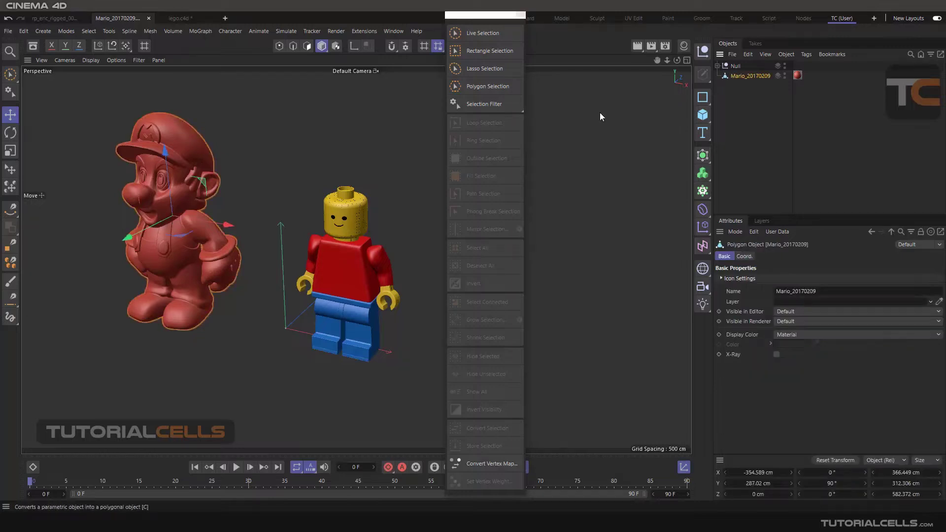
scroll(232, 264, "up", 3)
scroll(236, 263, "up", 3)
scroll(235, 262, "up", 3)
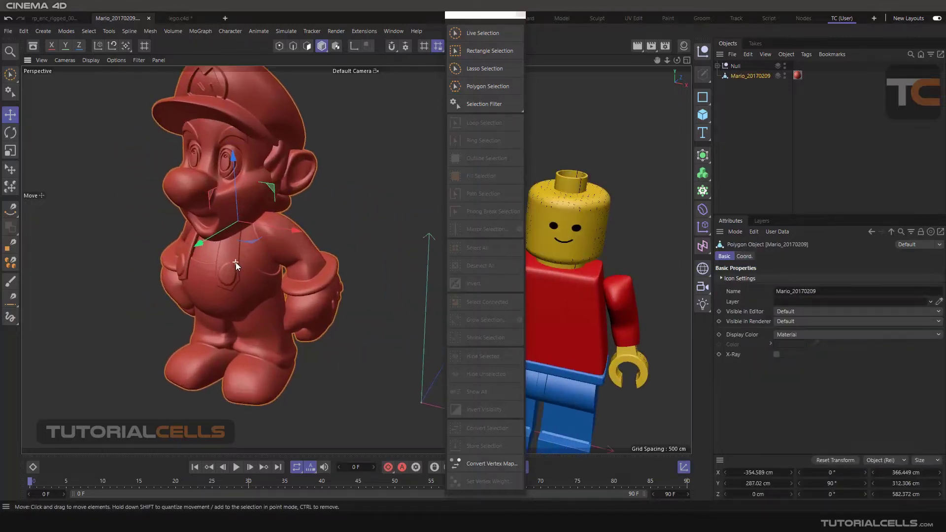
scroll(236, 262, "up", 2)
left_click_drag(236, 263, 321, 278, "alt")
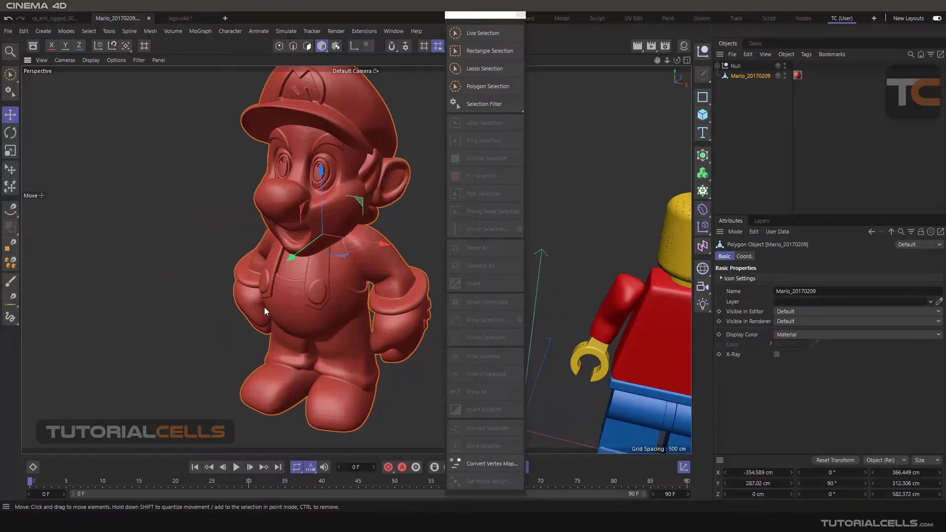
mouse_move(267, 291)
left_mouse_down("alt")
mouse_move(386, 273)
mouse_move(288, 270)
mouse_move(333, 266)
left_mouse_up("alt")
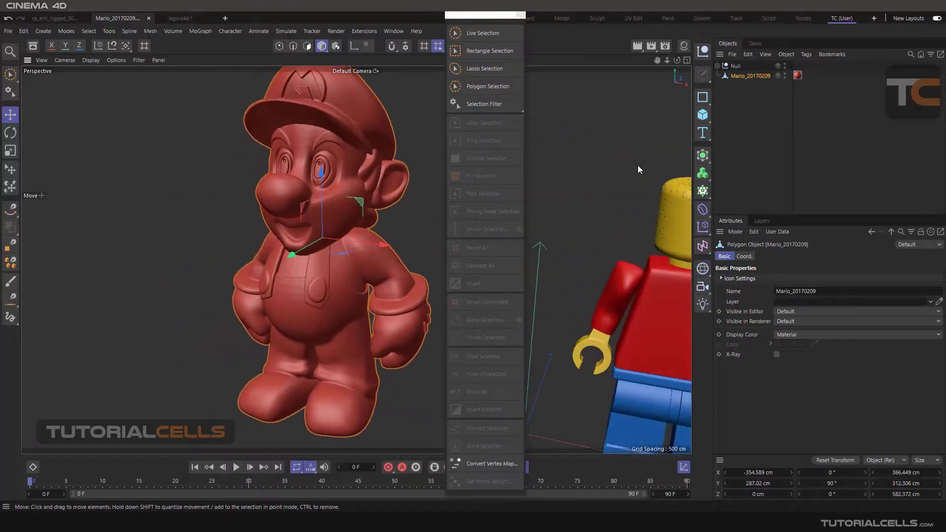
Switch to Polygon mode with the Live Selection tool active.
left_click(306, 46)
scroll(357, 231, "up", 3)
mouse_move(405, 272)
left_mouse_down("alt")
mouse_move(305, 276)
mouse_move(292, 248)
mouse_move(302, 272)
mouse_move(310, 231)
left_mouse_up("alt")
key("9")
Zoom into Mario's ear, paint-select its 228 inner polygons, then view the head from the front.
right_click_drag(353, 136, 323, 215, "alt")
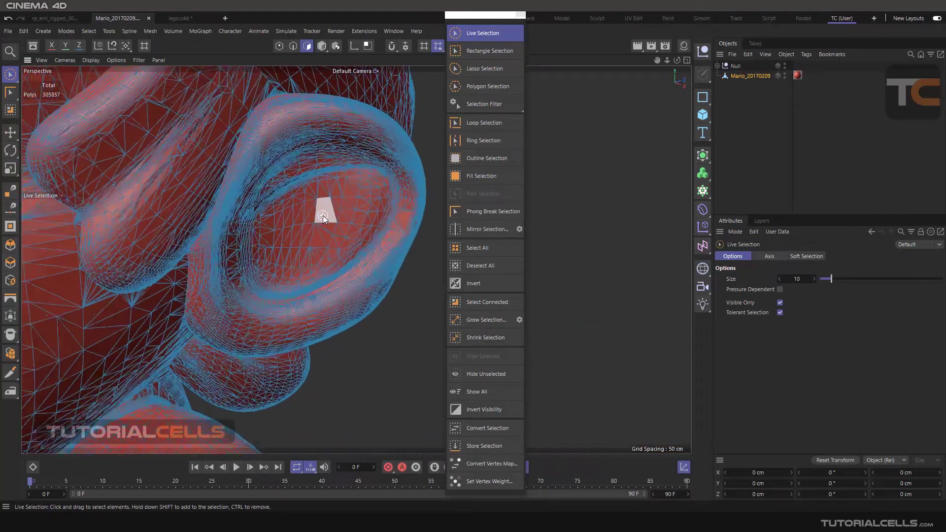
left_click_drag(322, 216, 320, 191, "alt")
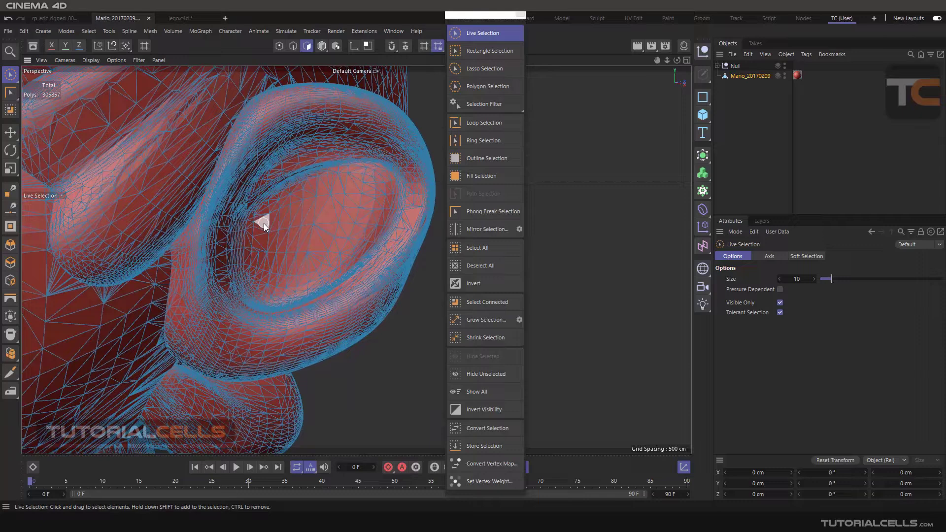
mouse_move(254, 231)
left_mouse_down()
mouse_move(281, 199)
mouse_move(274, 211)
mouse_move(295, 211)
mouse_move(326, 185)
mouse_move(366, 180)
mouse_move(381, 195)
mouse_move(366, 236)
mouse_move(318, 274)
mouse_move(254, 274)
mouse_move(255, 260)
mouse_move(295, 262)
mouse_move(296, 236)
mouse_move(340, 203)
mouse_move(348, 229)
mouse_move(280, 286)
mouse_move(333, 266)
left_mouse_up()
right_click_drag(325, 270, 252, 264, "alt")
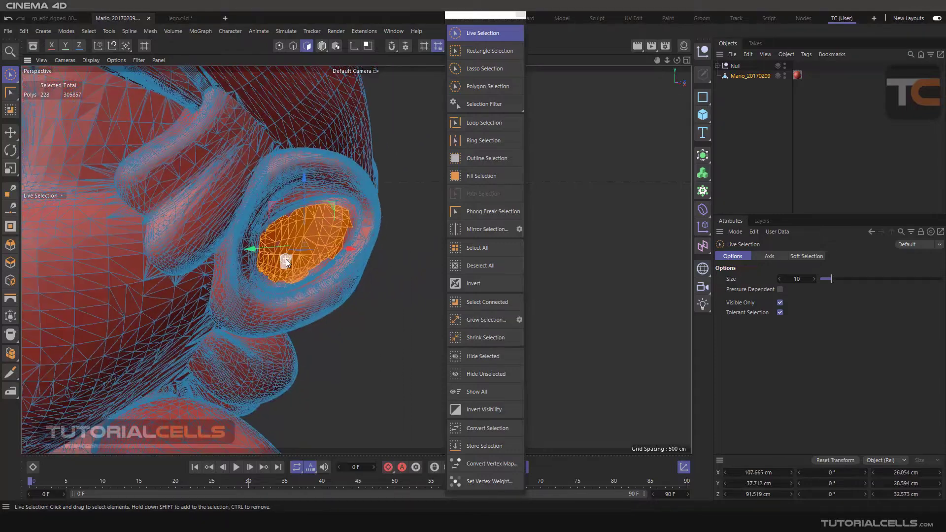
mouse_move(252, 264)
left_mouse_down("alt")
mouse_move(438, 245)
mouse_move(348, 261)
left_mouse_up("alt")
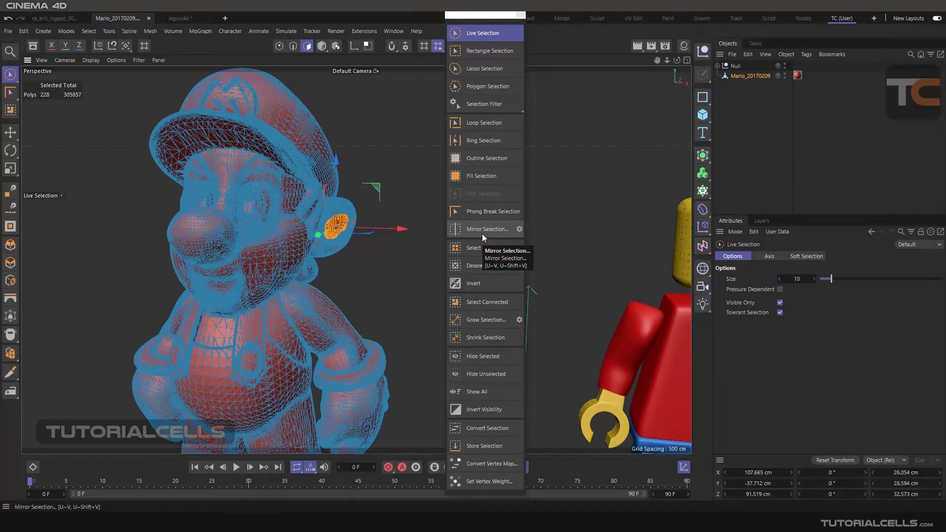
left_click(518, 229)
left_click_drag(523, 191, 604, 185)
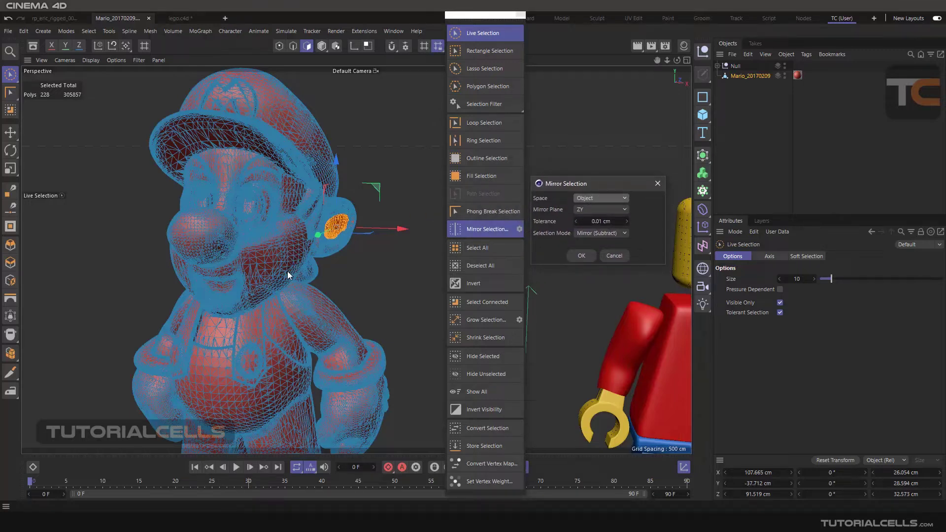
left_click_drag(567, 183, 569, 178)
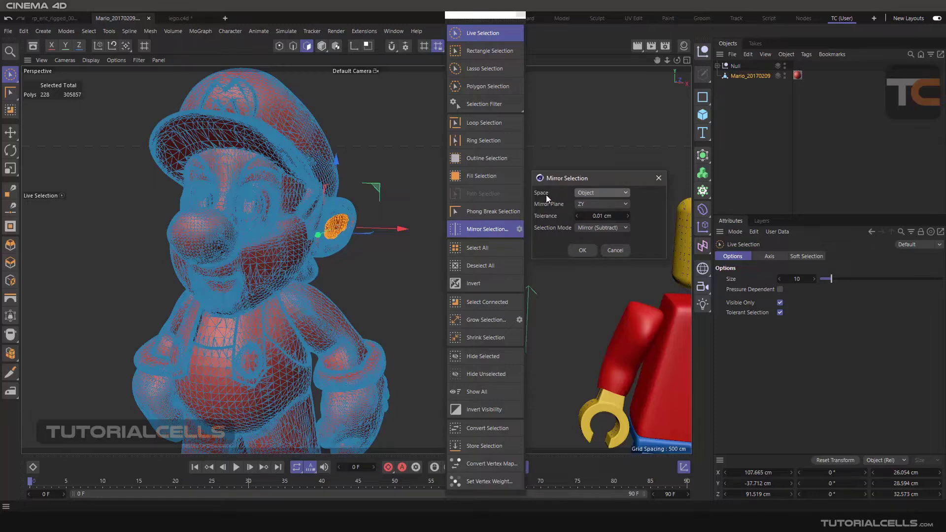
left_click(595, 193)
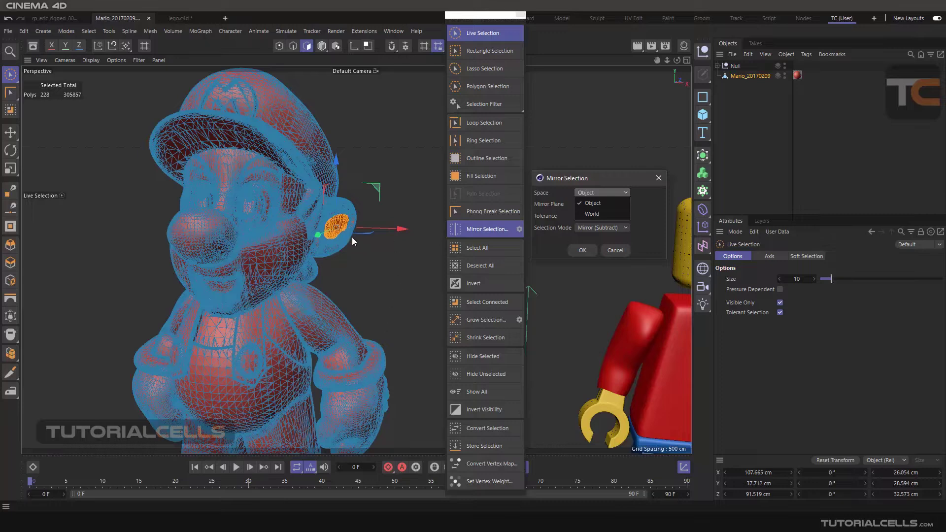
left_click(619, 205)
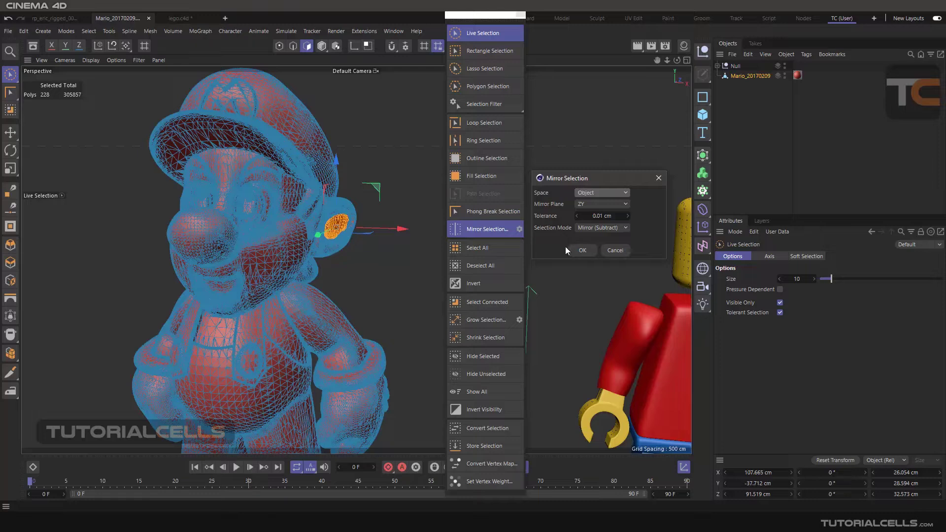
left_click(582, 249)
scroll(334, 259, "down", 5)
scroll(295, 281, "down", 3)
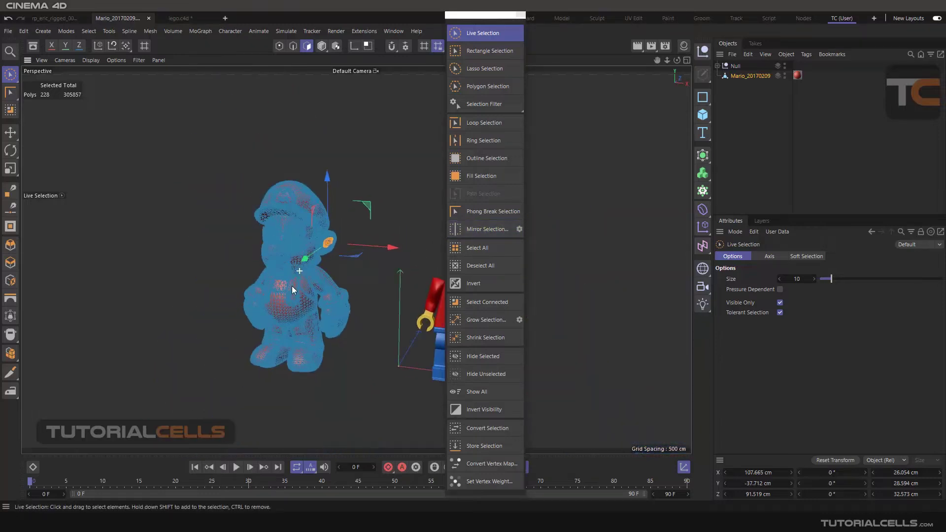
Recenter Mario in the view and reopen the Mirror Selection settings.
left_click_drag(292, 287, 338, 288, "alt")
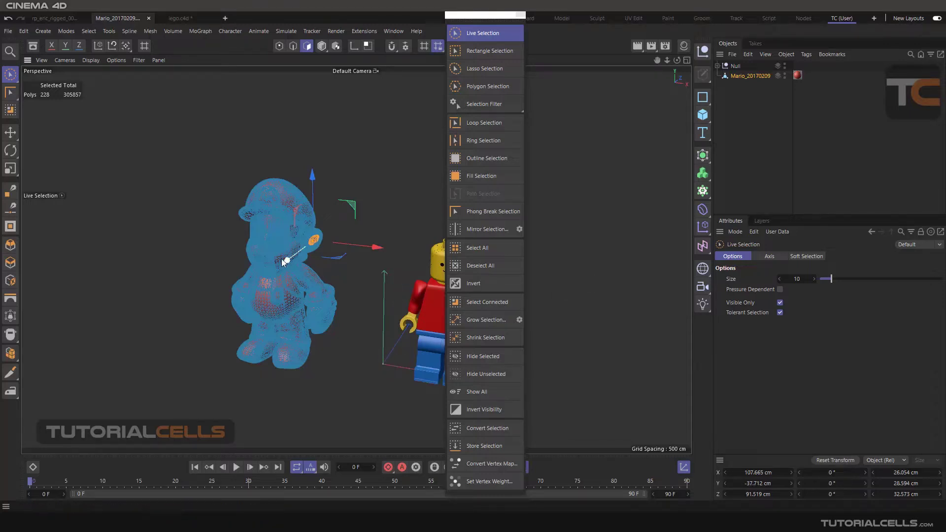
scroll(282, 259, "up", 5)
scroll(282, 254, "up", 5)
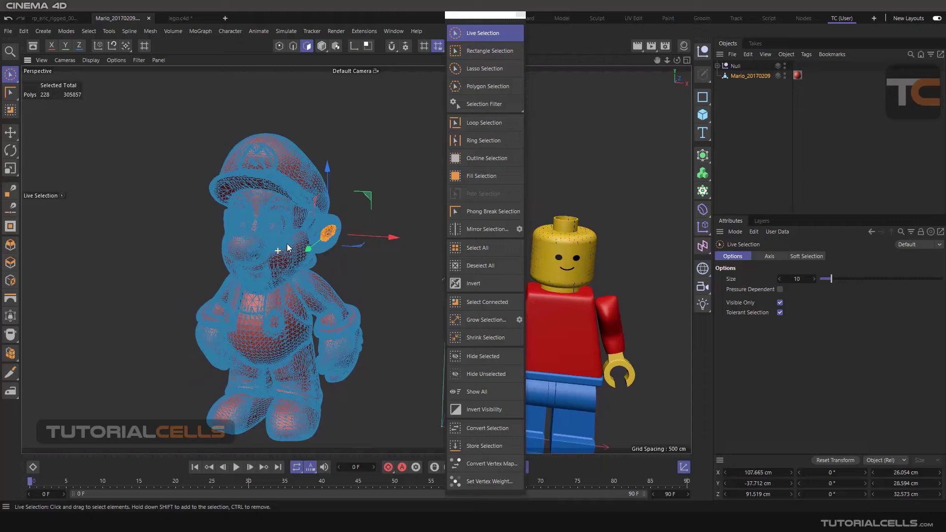
scroll(287, 243, "up", 2)
left_click(517, 230)
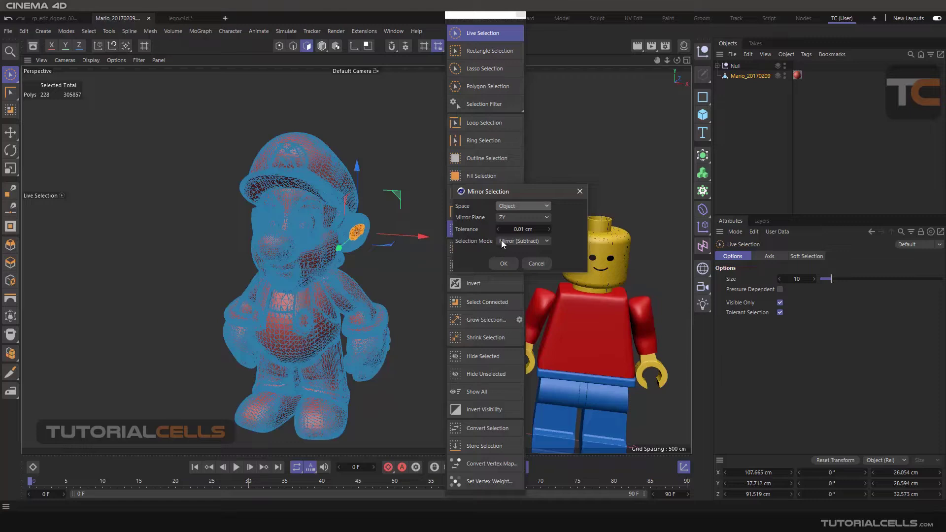
Apply Mirror Selection in Mirror (Add) mode and orbit to inspect both ears.
left_click(523, 241)
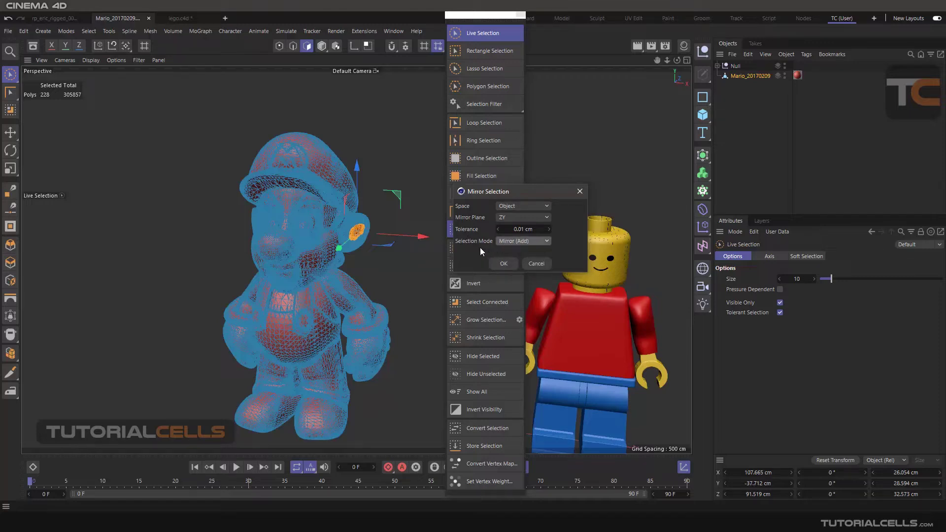
left_click(503, 263)
left_click_drag(290, 223, 305, 261, "alt")
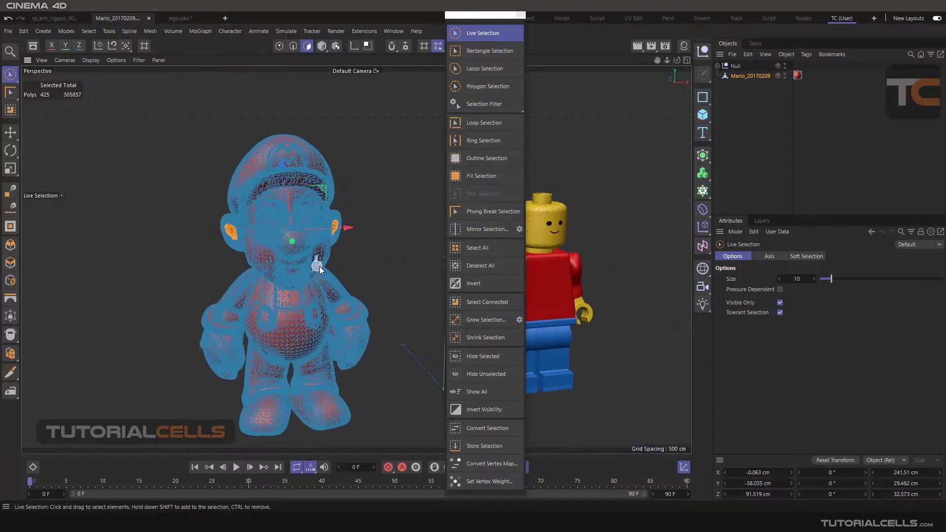
scroll(335, 229, "up", 8)
mouse_move(335, 229)
left_mouse_down("alt")
mouse_move(256, 222)
mouse_move(331, 242)
left_mouse_up("alt")
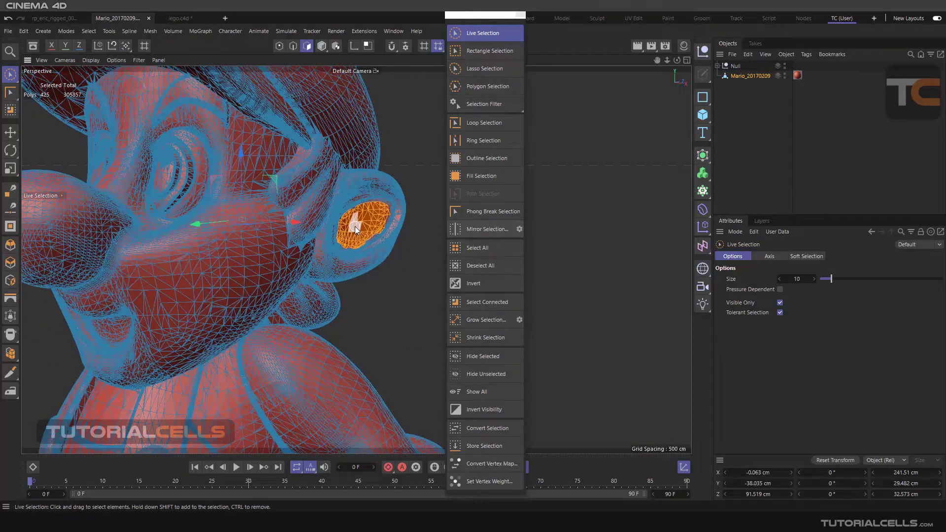
Add the polygons around Mario's ear rim to the selection.
mouse_move(355, 226)
left_mouse_down("alt")
mouse_move(319, 236)
mouse_move(360, 248)
mouse_move(333, 254)
left_mouse_up("alt")
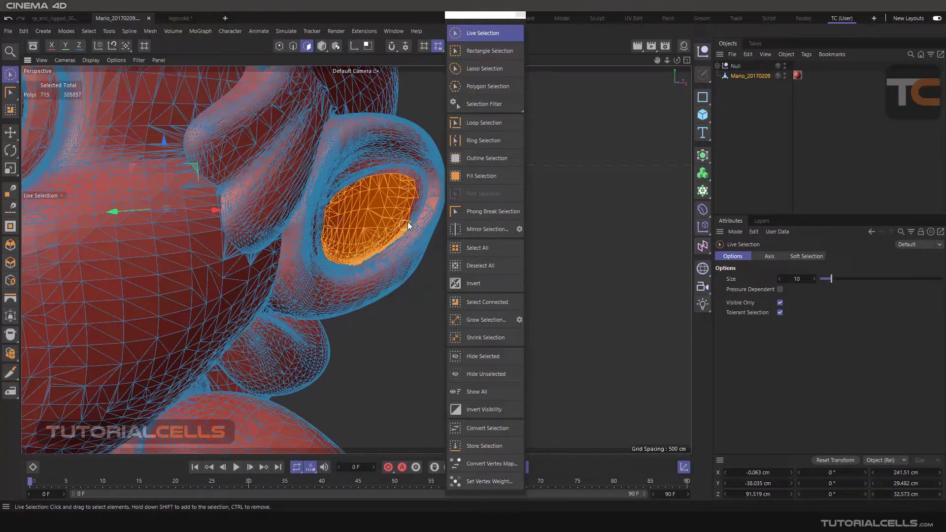
mouse_move(420, 174)
left_mouse_down("shift")
mouse_move(371, 164)
mouse_move(336, 189)
mouse_move(410, 171)
left_mouse_up("shift")
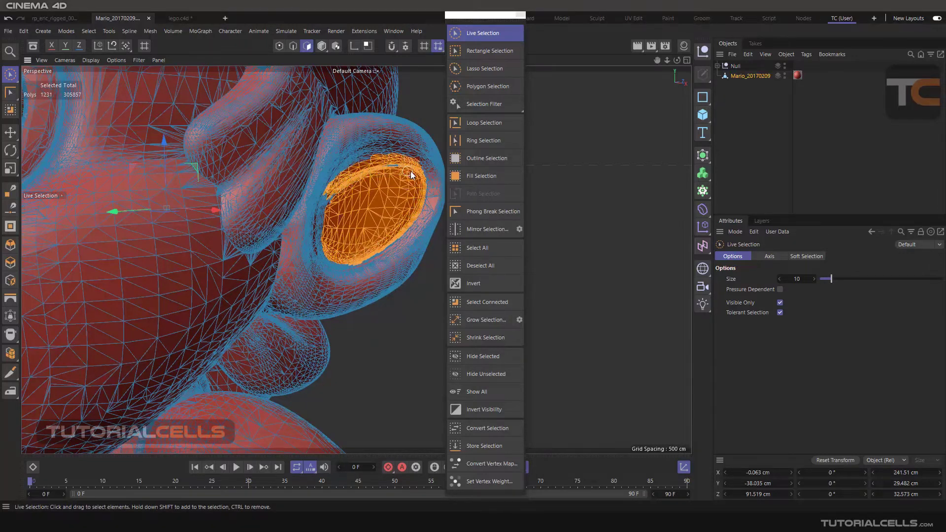
mouse_move(354, 168)
left_mouse_down("shift")
mouse_move(336, 194)
mouse_move(362, 129)
mouse_move(333, 155)
mouse_move(344, 151)
mouse_move(321, 218)
left_mouse_up("shift")
scroll(307, 273, "down", 10)
scroll(296, 285, "down", 8)
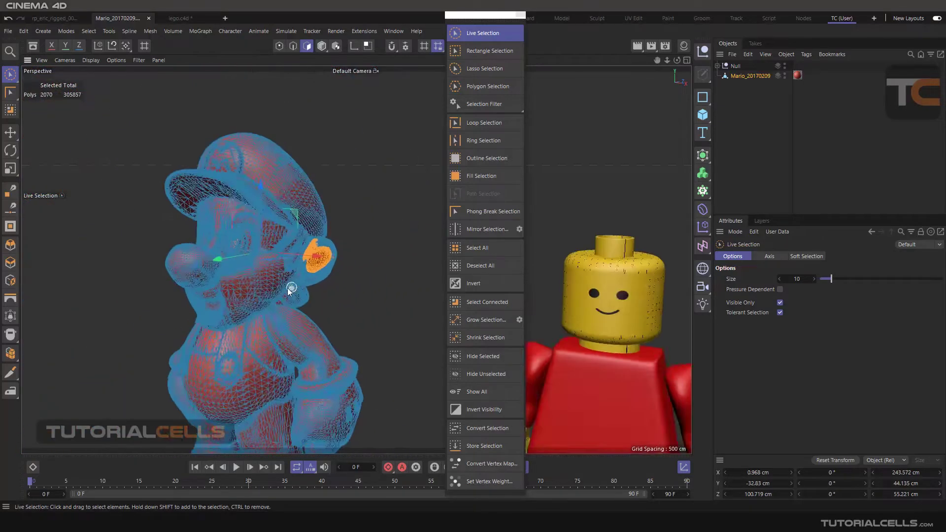
Add more ear polygons, reaching 3581, and open the Mirror Selection mode list.
left_click_drag(302, 282, 475, 227, "alt")
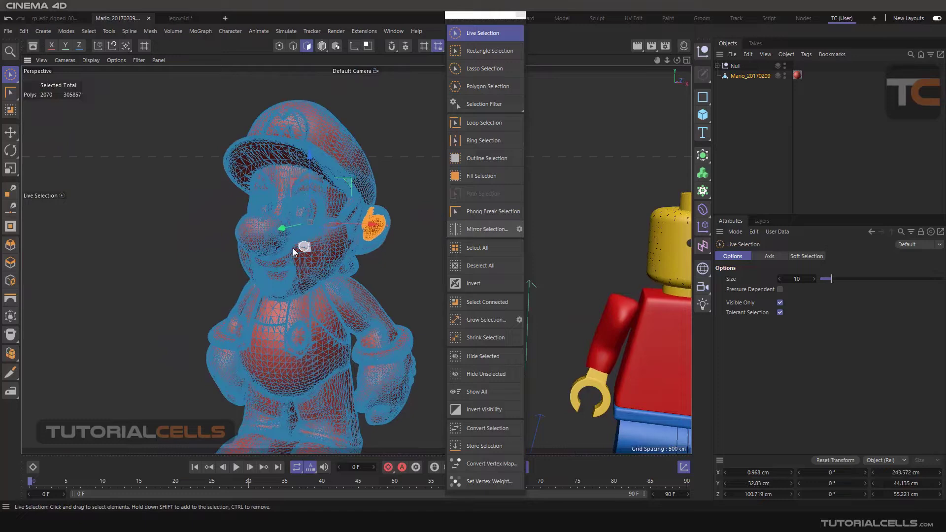
left_click_drag(293, 247, 406, 248, "alt")
left_click_drag(171, 237, 196, 240, "shift")
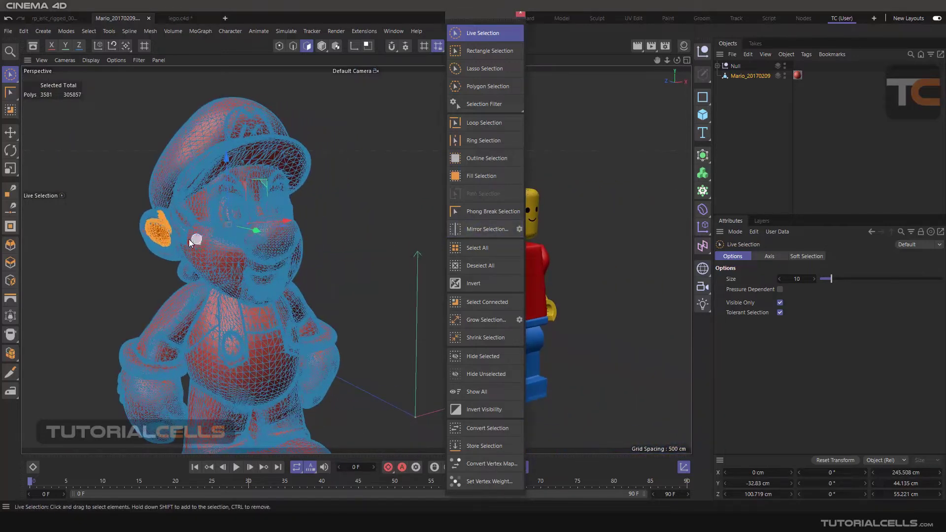
scroll(165, 227, "up", 8)
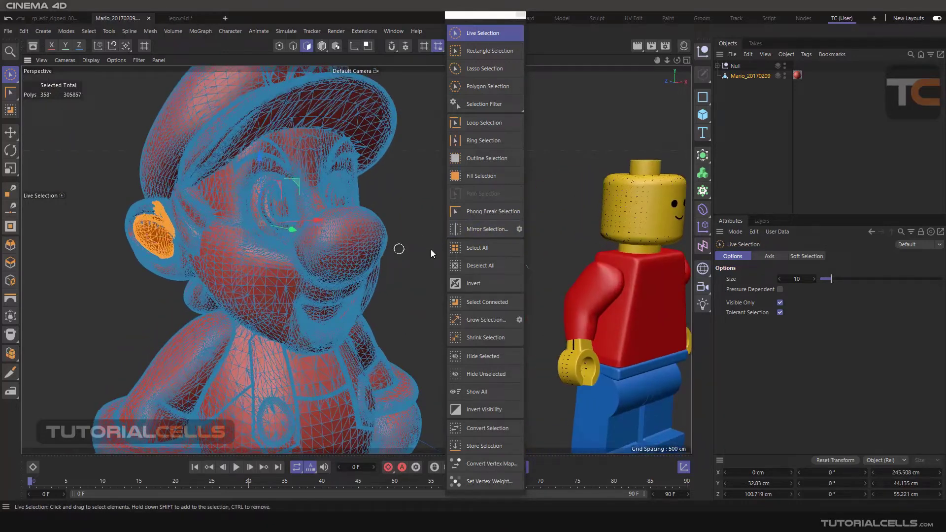
left_click(519, 228)
left_click(521, 238)
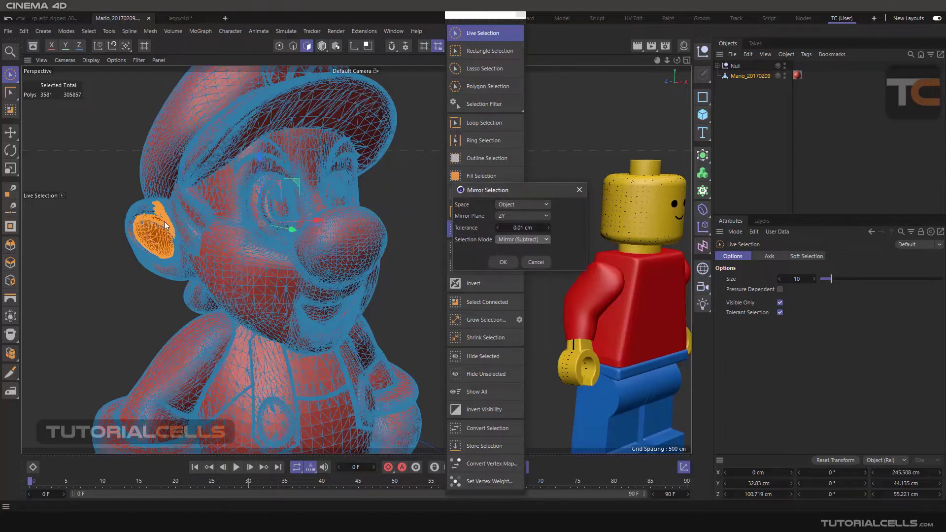
Confirm the mirror settings and Ctrl-paint to trim the ear selection to 2766 polygons.
left_click(503, 262)
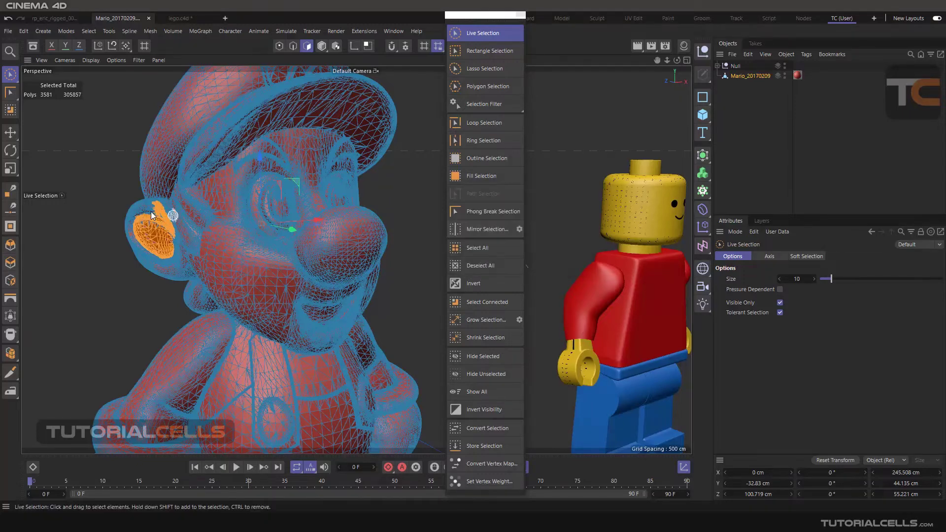
scroll(173, 214, "up", 8)
mouse_move(180, 198)
left_mouse_down("ctrl")
mouse_move(208, 256)
mouse_move(213, 234)
mouse_move(210, 257)
mouse_move(316, 261)
mouse_move(204, 283)
mouse_move(289, 255)
mouse_move(169, 255)
mouse_move(222, 266)
left_mouse_up("ctrl")
Mirror the ear selection across the head, then set the mode to Mirror (Subtract).
left_click(485, 228)
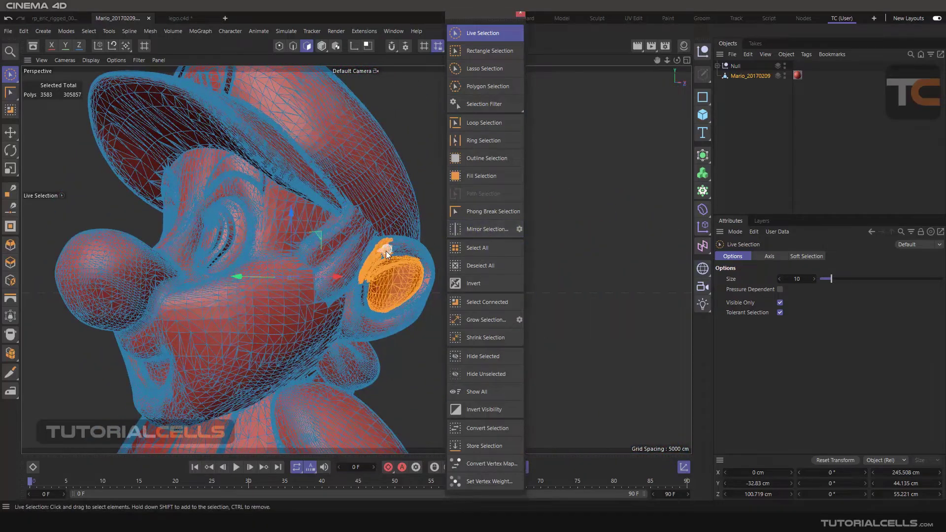
left_click(520, 230)
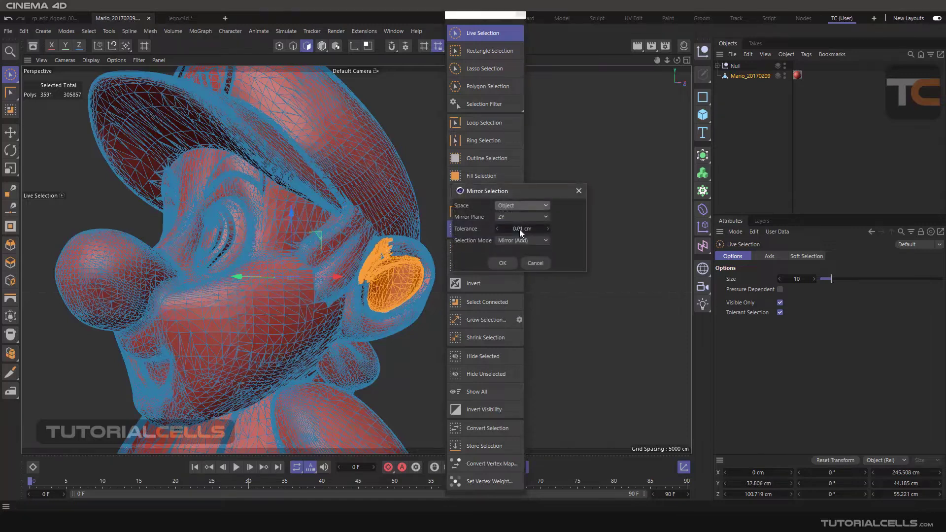
left_click(523, 240)
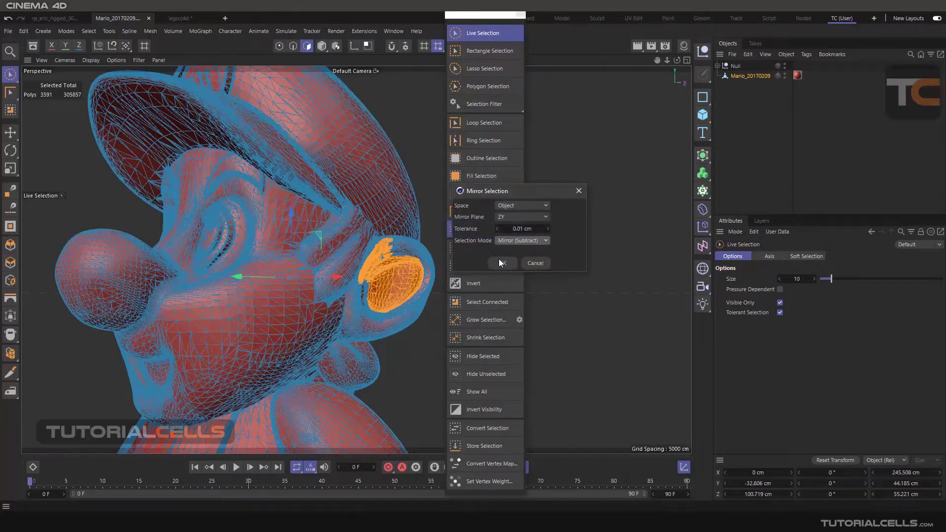
left_click(500, 264)
Deselect part of the ear and mirror the removal, leaving 1854 polygons.
mouse_move(333, 280)
left_mouse_down("alt")
mouse_move(259, 300)
mouse_move(396, 289)
mouse_move(209, 303)
mouse_move(217, 281)
left_mouse_up("alt")
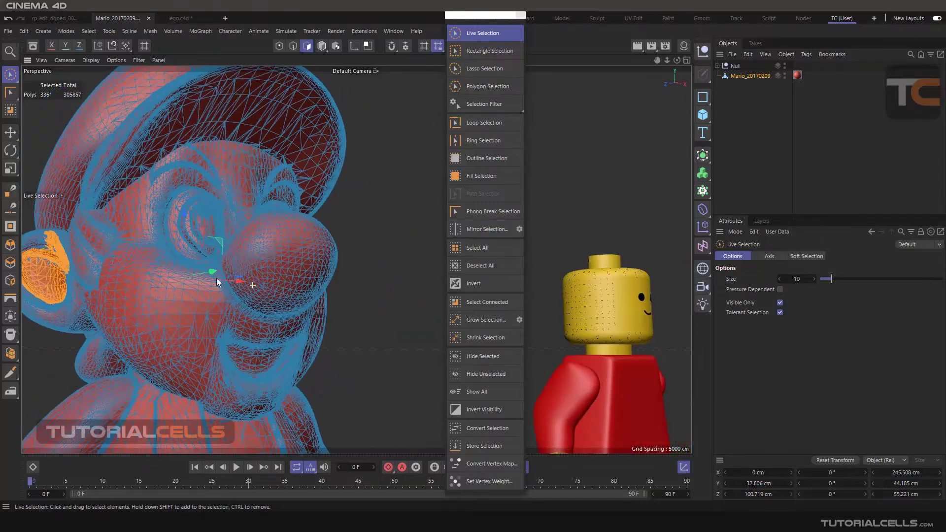
mouse_move(51, 240)
left_mouse_down("ctrl")
mouse_move(61, 254)
mouse_move(108, 259)
left_mouse_up("ctrl")
left_click(520, 232)
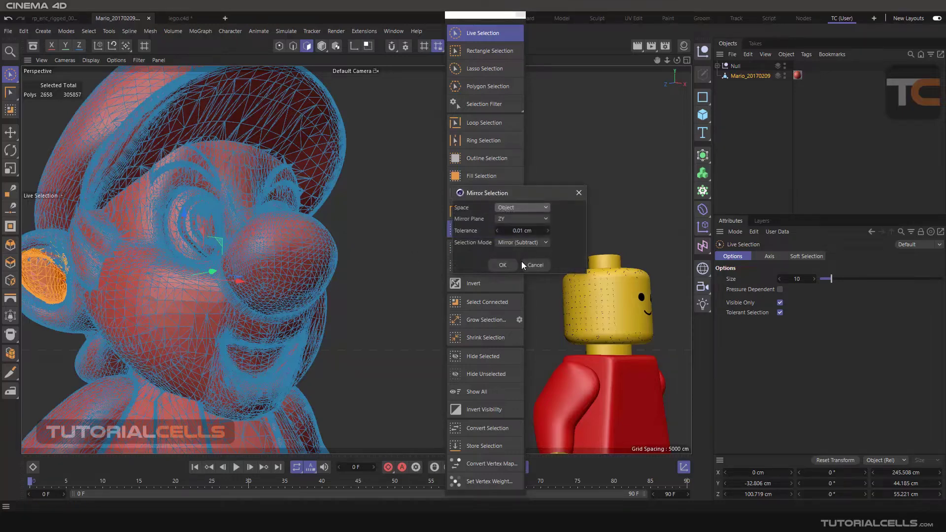
left_click(503, 265)
mouse_move(402, 255)
left_mouse_down("alt")
mouse_move(331, 251)
mouse_move(380, 255)
mouse_move(372, 261)
mouse_move(414, 255)
left_mouse_up("alt")
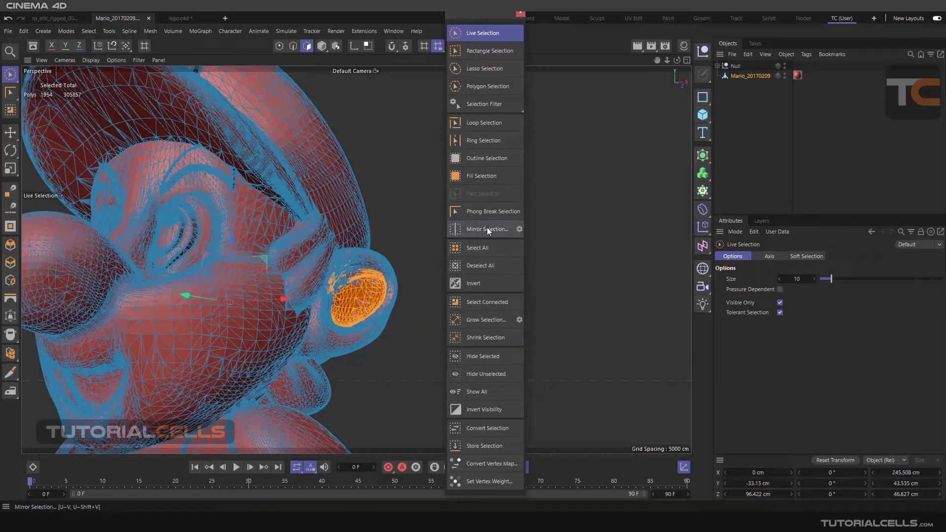
Set Mirror (Subtract) mode, clear the selection, and paint a patch on Mario's cheek.
left_click(519, 230)
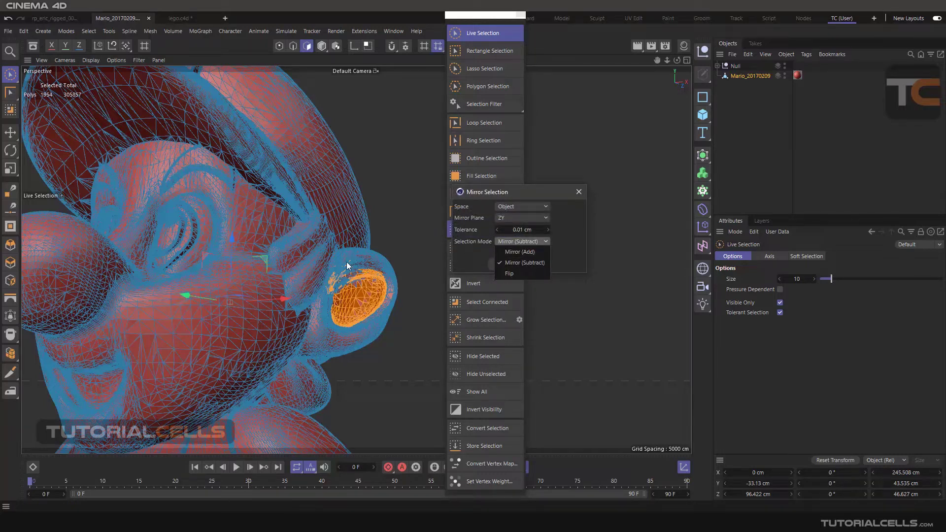
left_click(521, 262)
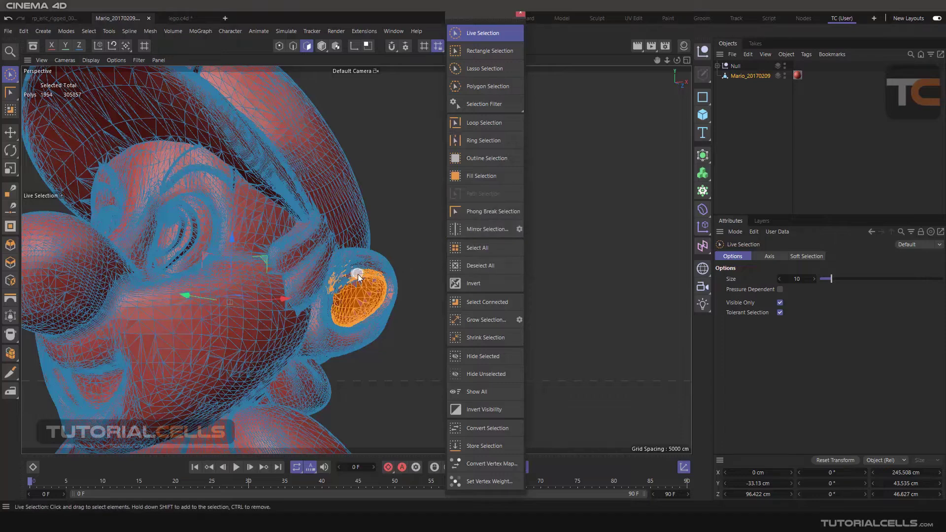
key("ctrl+z")
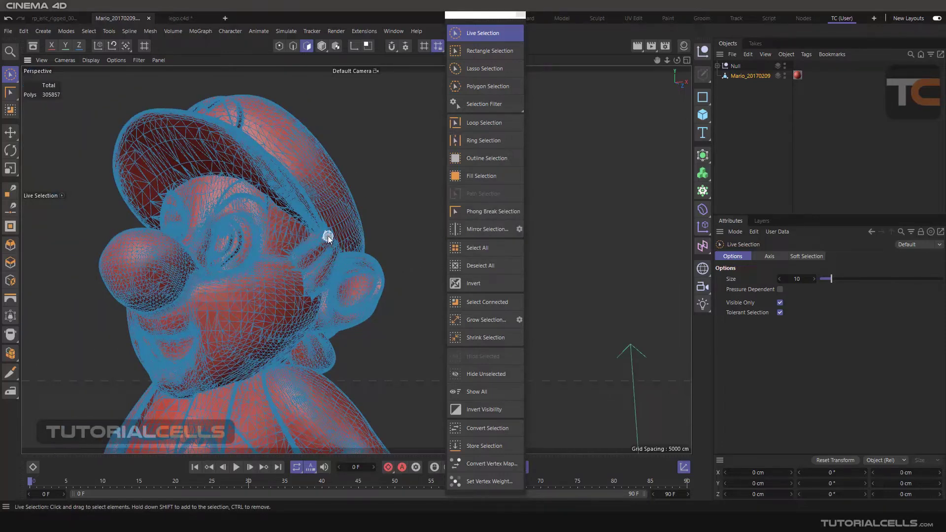
scroll(327, 236, "up", 1)
mouse_move(285, 297)
left_mouse_down()
mouse_move(259, 325)
mouse_move(338, 295)
mouse_move(313, 305)
left_mouse_up()
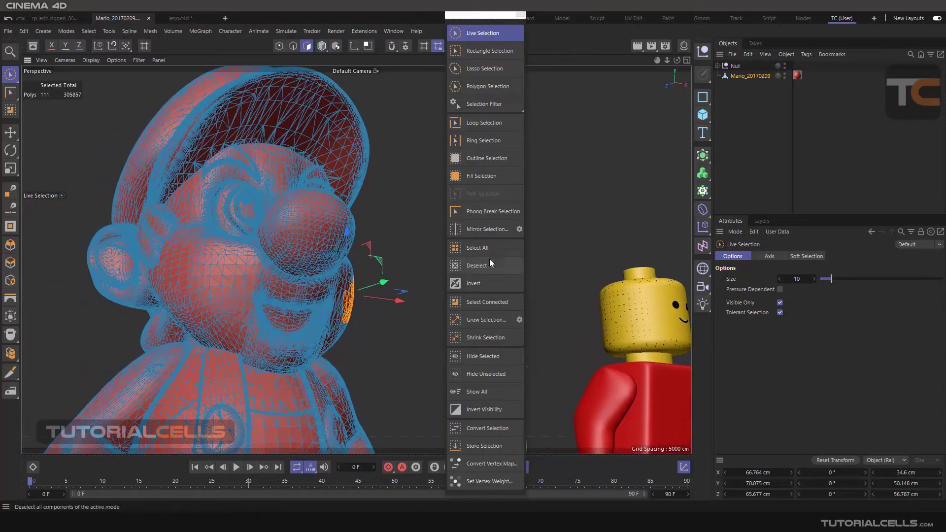
Mirror the cheek patch to the opposite cheek and bring the Lego figure into view.
left_click(519, 229)
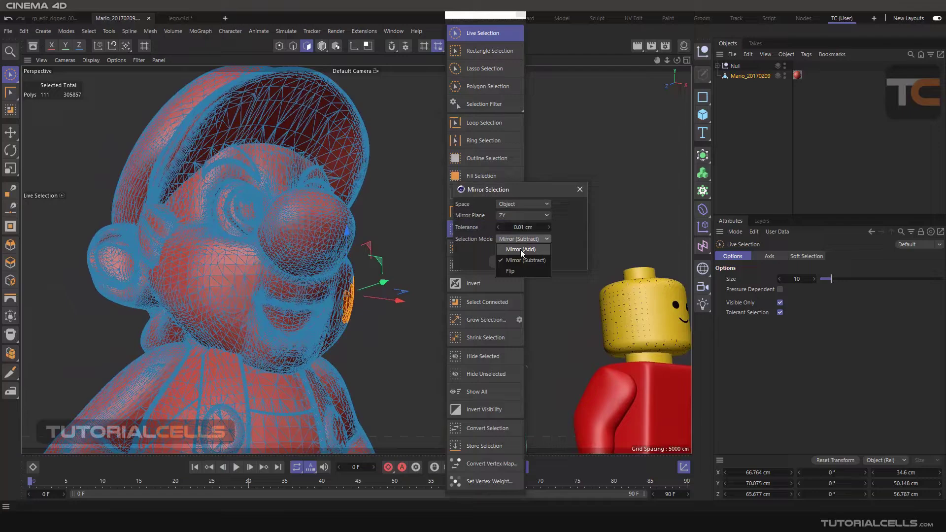
left_click(504, 261)
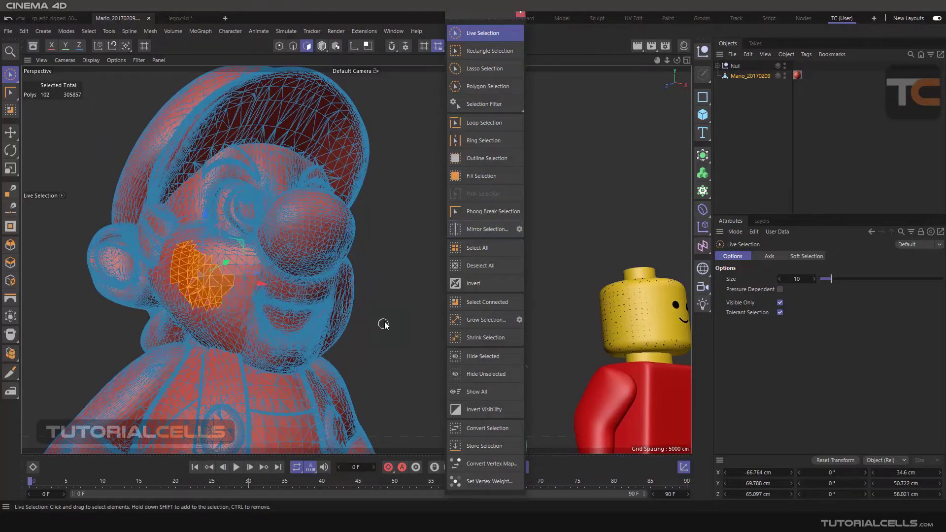
left_click_drag(384, 324, 339, 318, "alt")
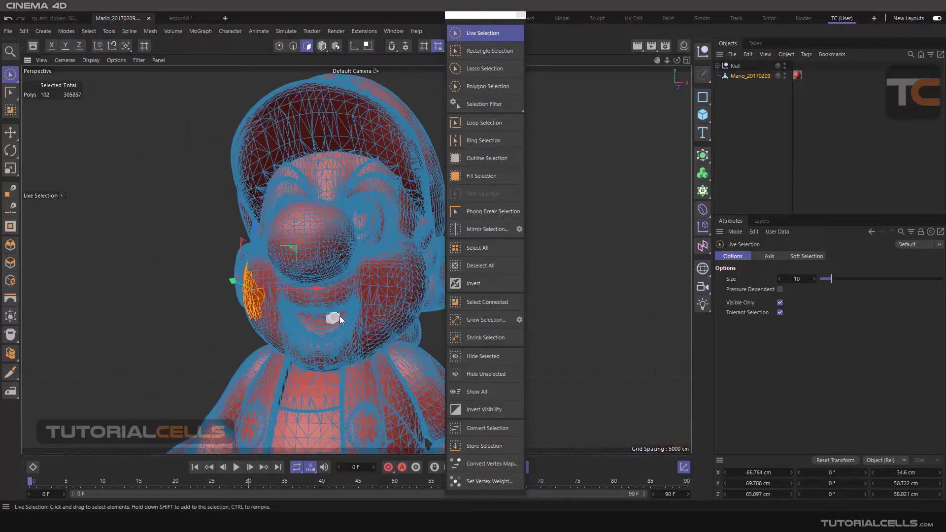
scroll(339, 316, "down", 3)
left_click_drag(347, 304, 313, 301, "alt")
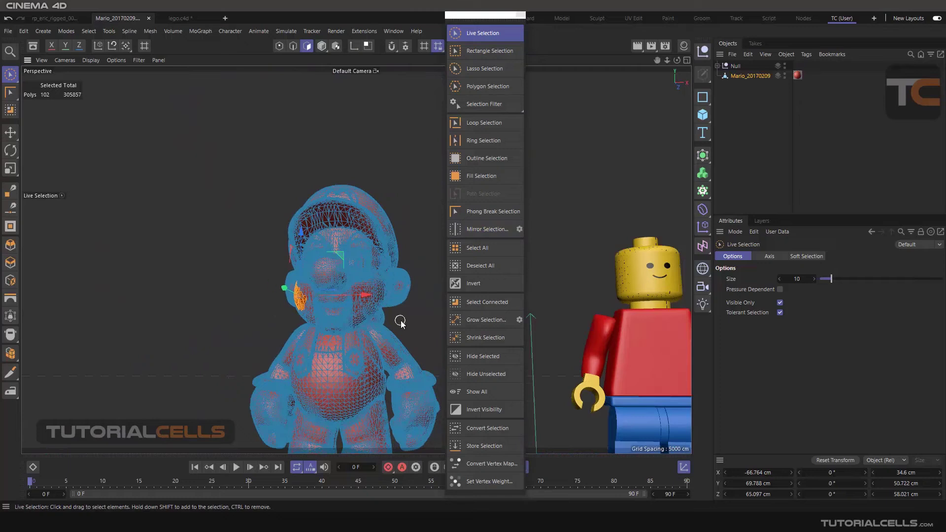
middle_click_drag(400, 321, 310, 281, "alt")
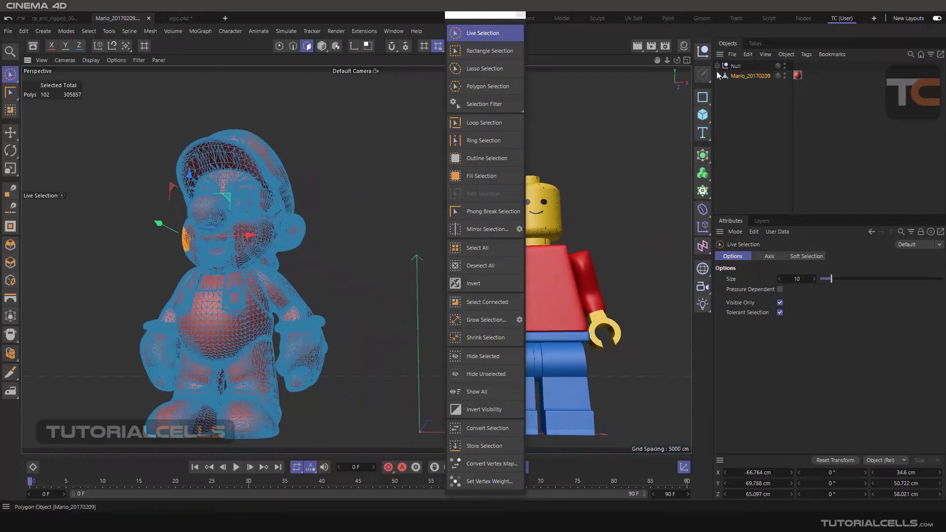
Expand the Null group, select the Box004 arm, and paint polygons on it.
left_click(719, 66)
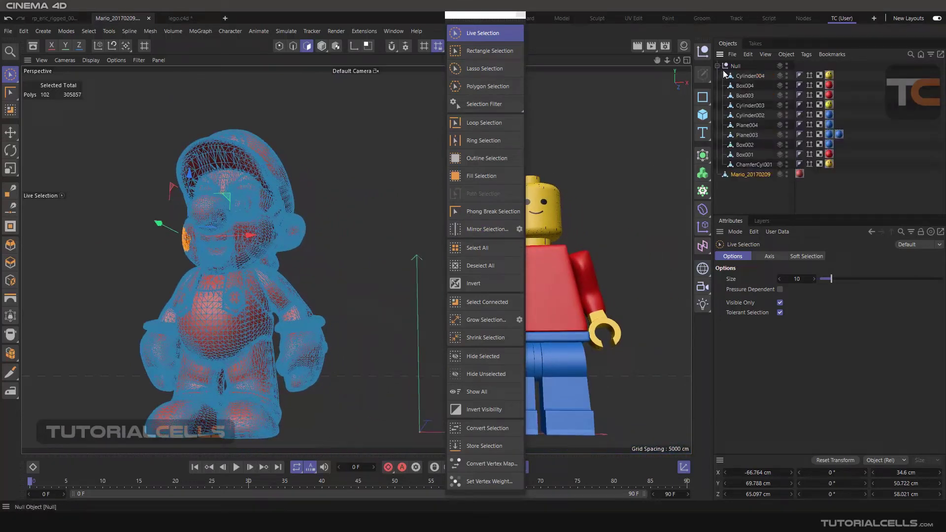
left_click(746, 85)
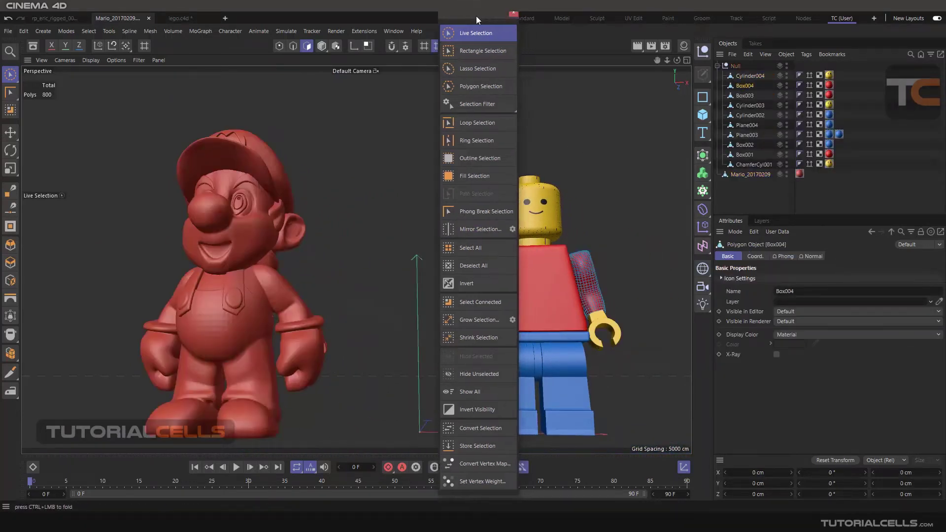
left_click_drag(484, 14, 215, 15)
middle_click_drag(461, 191, 453, 306, "alt")
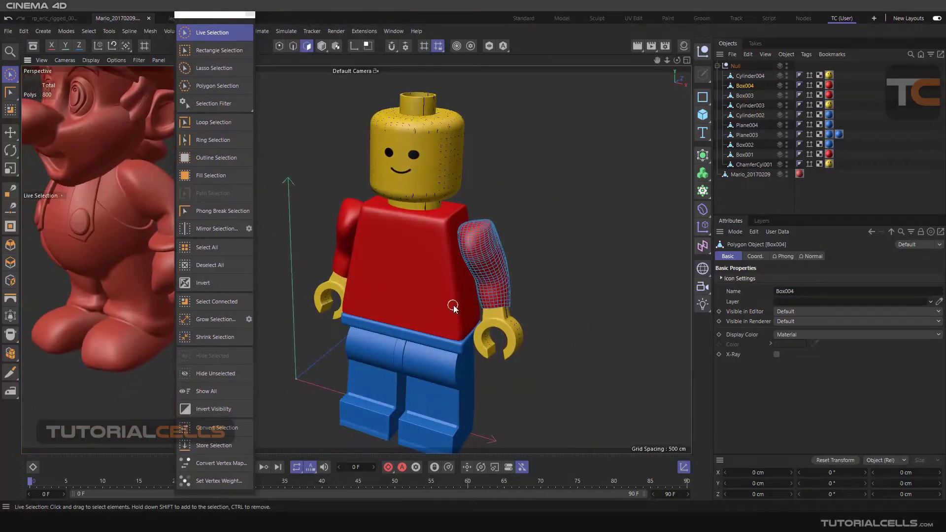
scroll(452, 306, "up", 5)
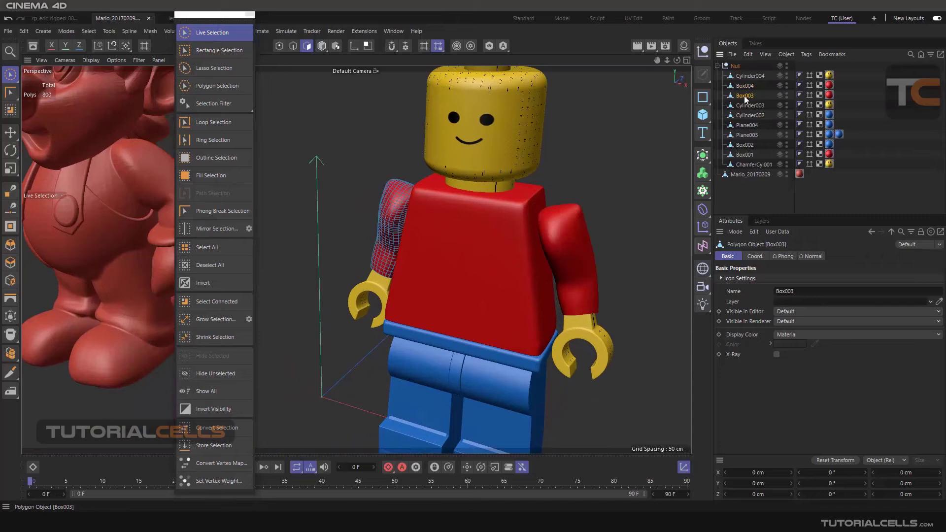
left_click_drag(588, 215, 560, 242)
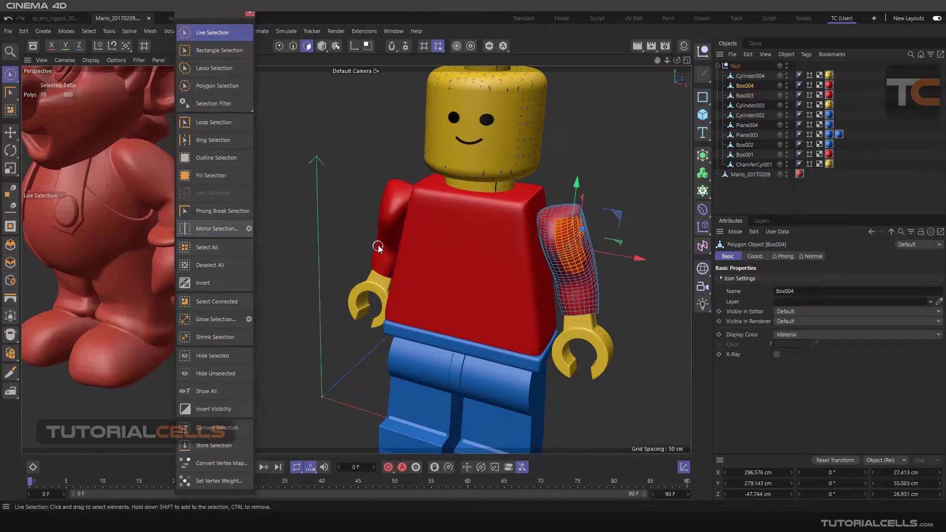
scroll(499, 227, "down", 5)
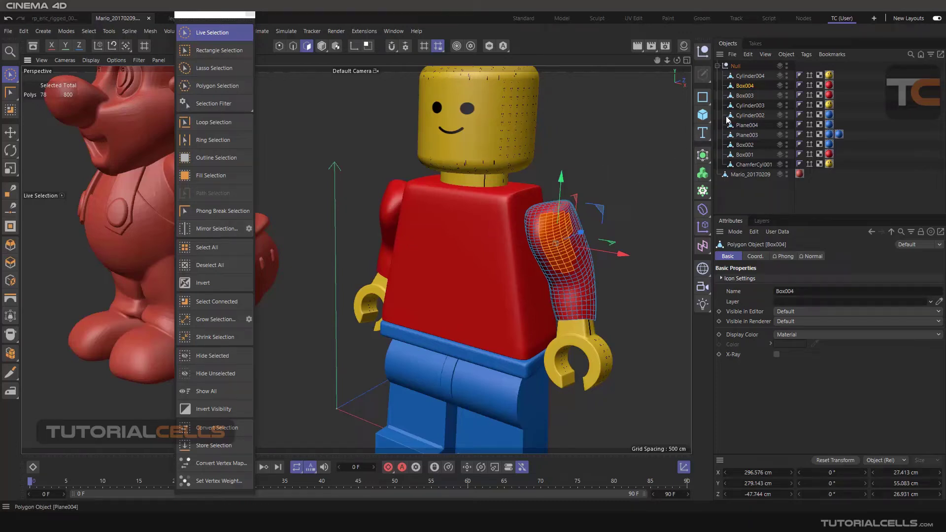
Select the Lego torso, pick a 30-polygon shoulder strip, and mirror it with Mirror (Add).
left_click(744, 95)
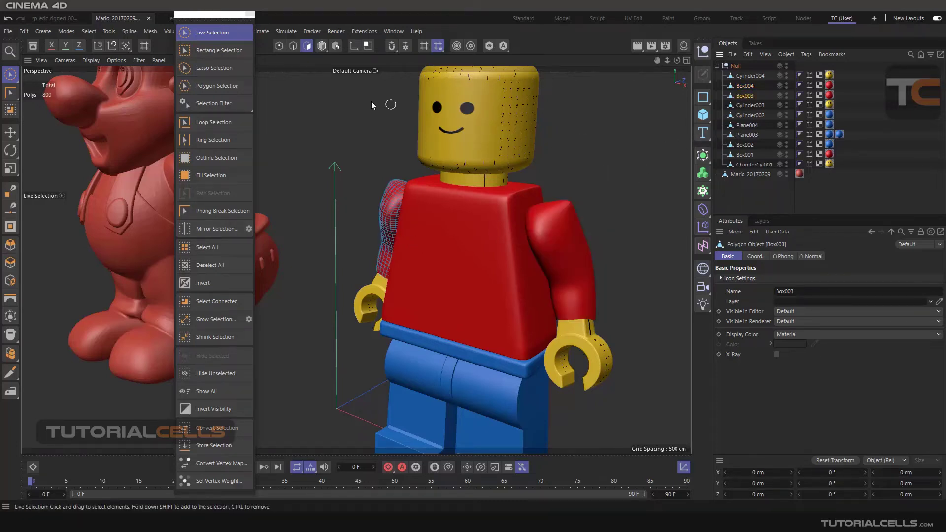
left_click(322, 46)
left_click(494, 244)
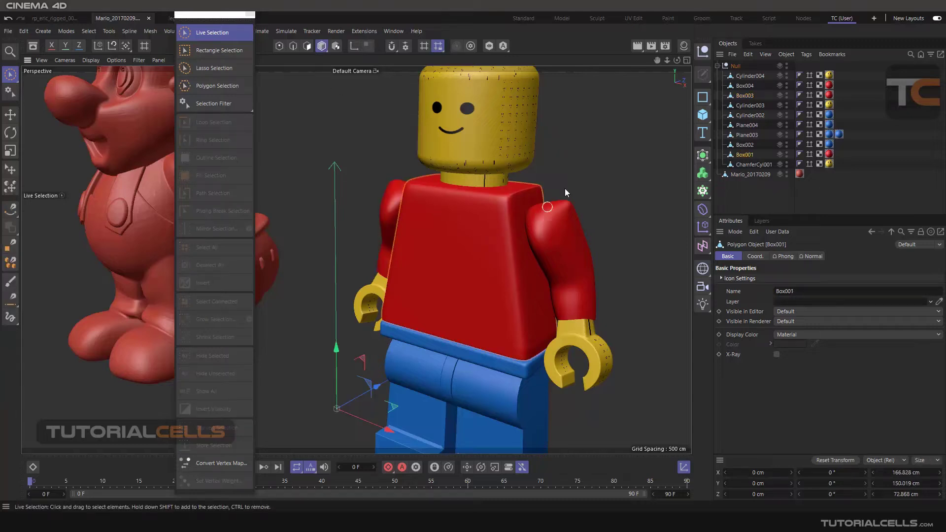
left_click(307, 46)
left_click_drag(510, 222, 507, 261)
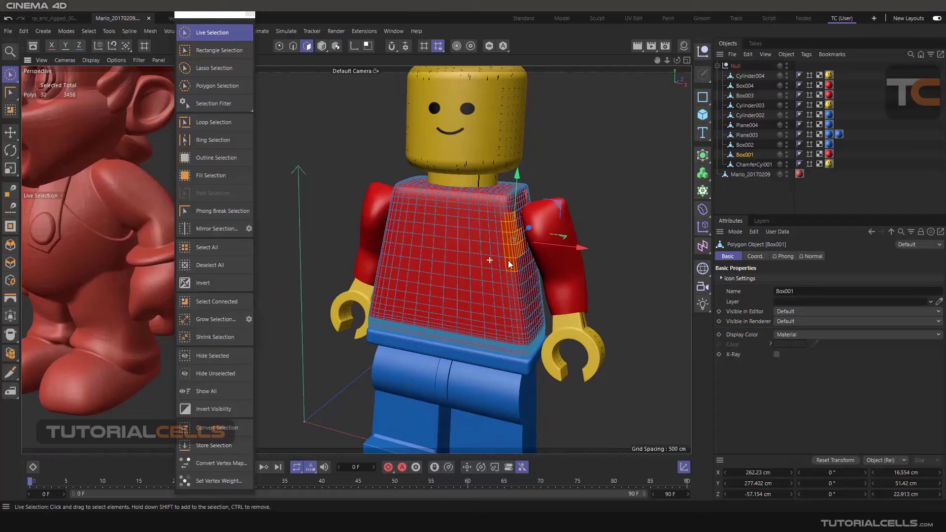
left_click(248, 228)
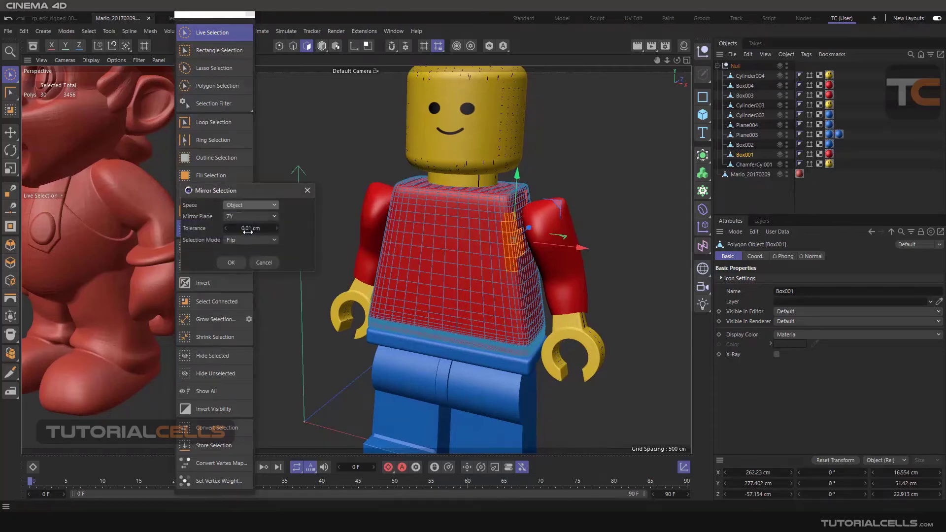
left_click(232, 262)
left_click_drag(444, 269, 413, 271, "alt")
scroll(430, 278, "down", 4)
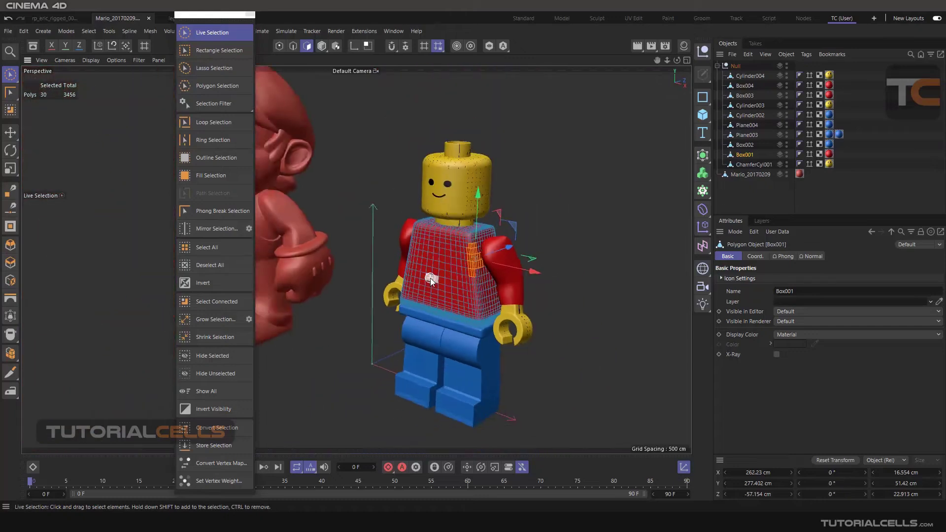
scroll(435, 289, "down", 3)
scroll(463, 210, "down", 2)
Deselect the torso, add a Sphere, and move it up beside the Lego figure.
left_click(722, 192)
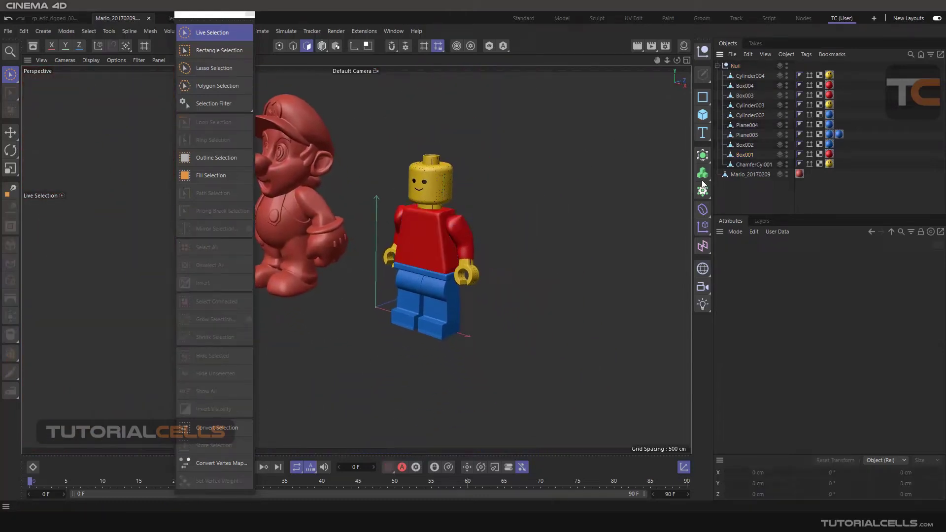
left_click(703, 114)
left_click(804, 164)
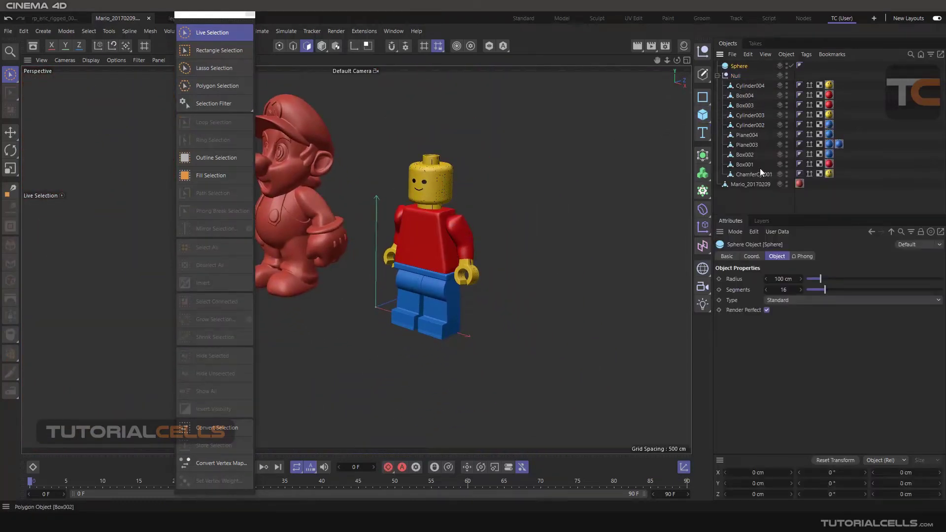
left_click_drag(345, 331, 573, 356)
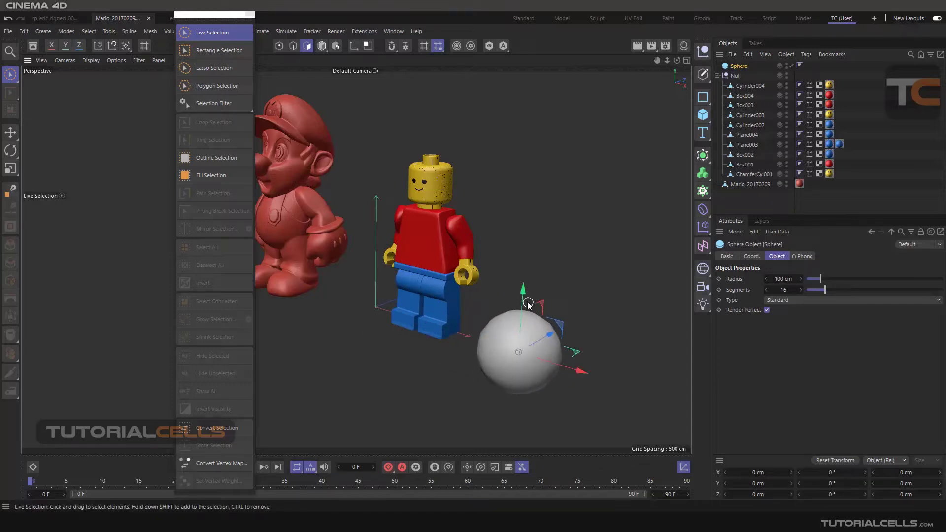
left_click_drag(521, 296, 528, 215)
Make the sphere an editable 128-polygon object and switch to Edge mode.
left_click(703, 74)
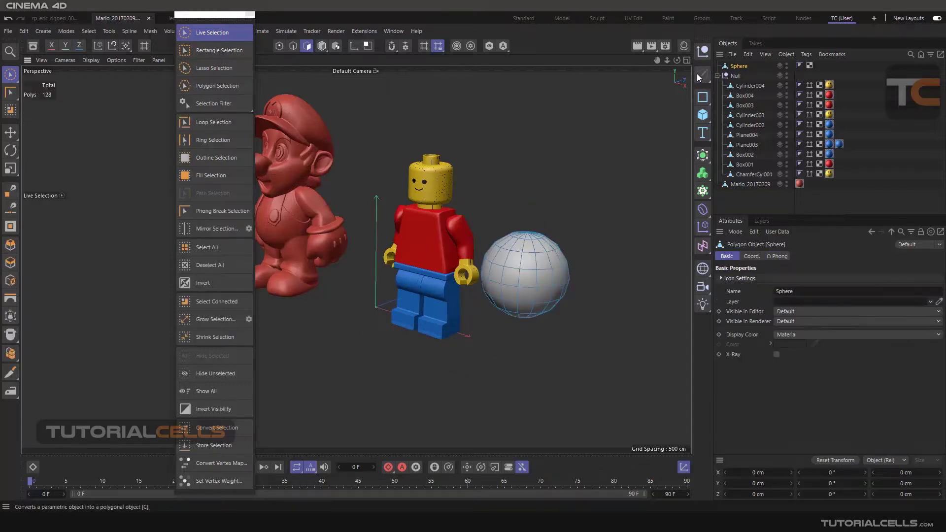
middle_click_drag(443, 259, 533, 263, "alt")
left_click(294, 47)
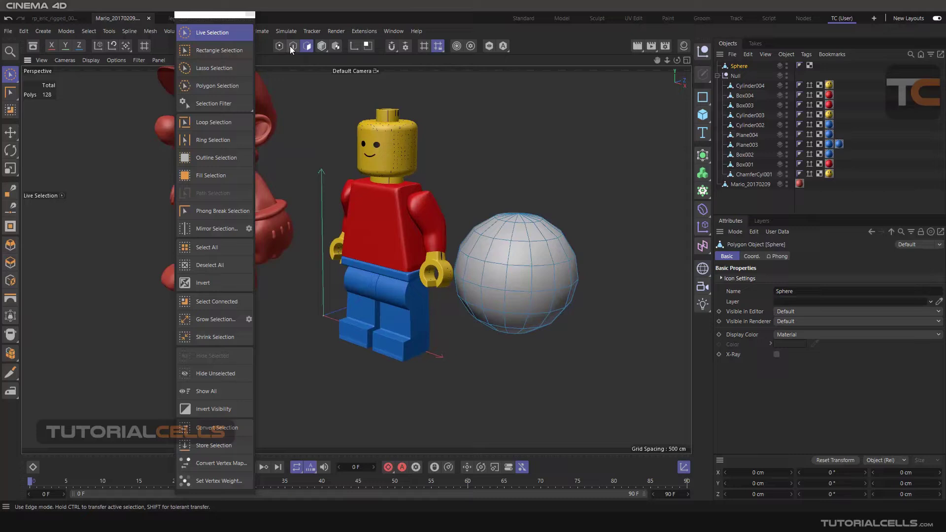
Select four edges on the sphere and mirror them to the opposite side.
left_click_drag(551, 244, 550, 274)
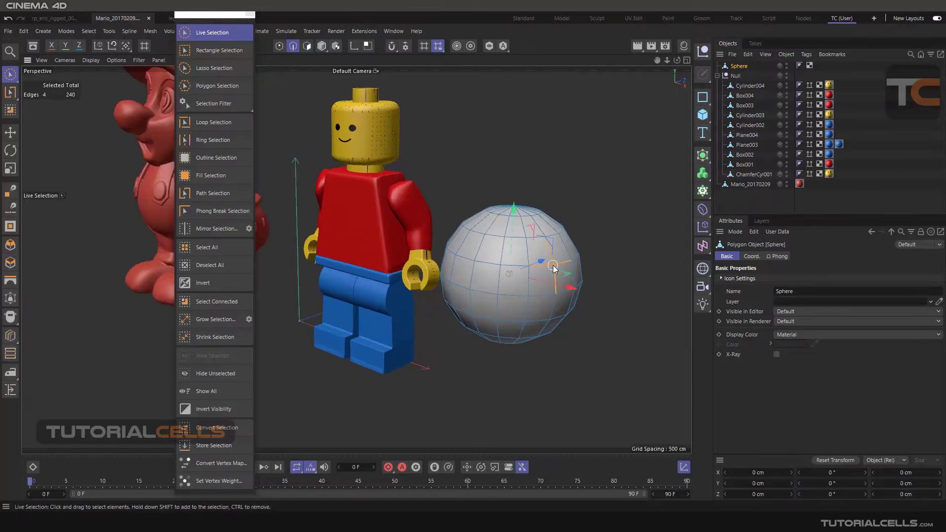
middle_click_drag(554, 299, 517, 294, "alt")
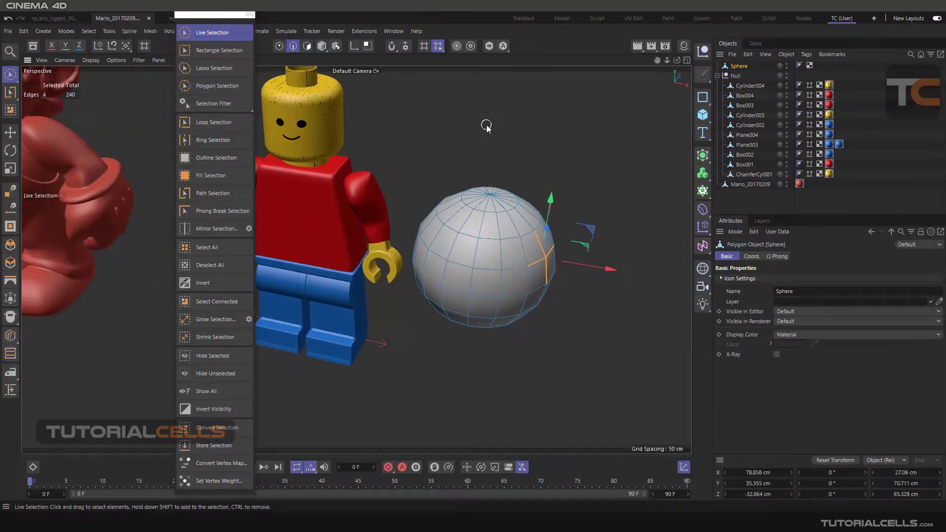
middle_click_drag(486, 357, 452, 330, "alt")
left_click(217, 230)
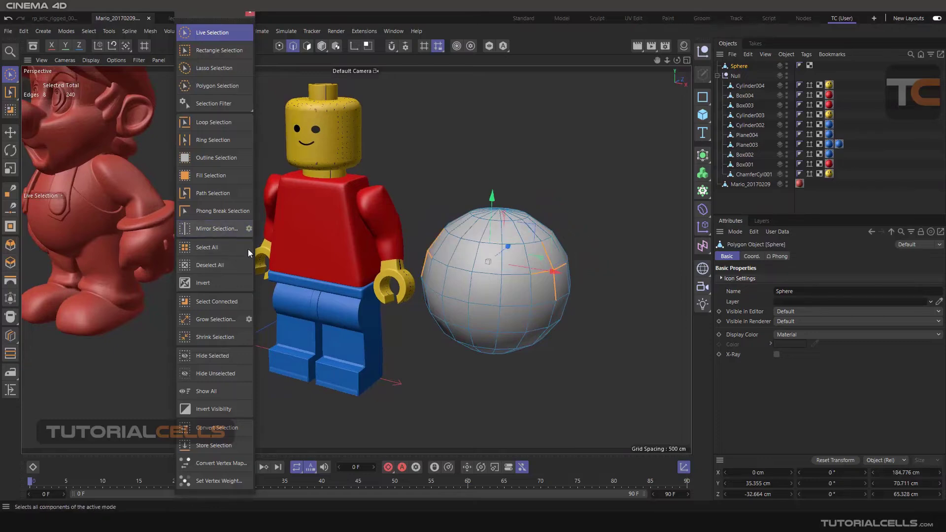
mouse_move(444, 296)
middle_mouse_down("alt")
mouse_move(546, 325)
mouse_move(491, 324)
middle_mouse_up("alt")
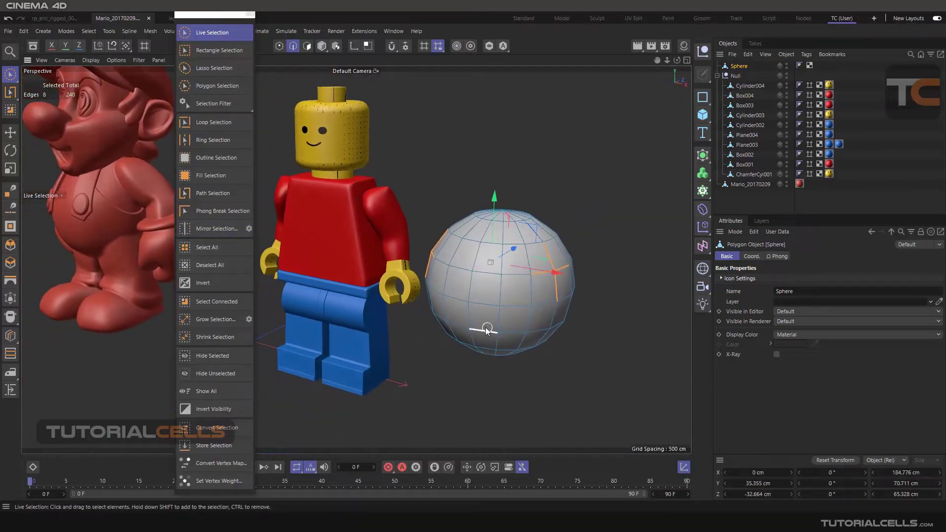
Switch the sphere to Points mode and clear its point selection.
key("Return")
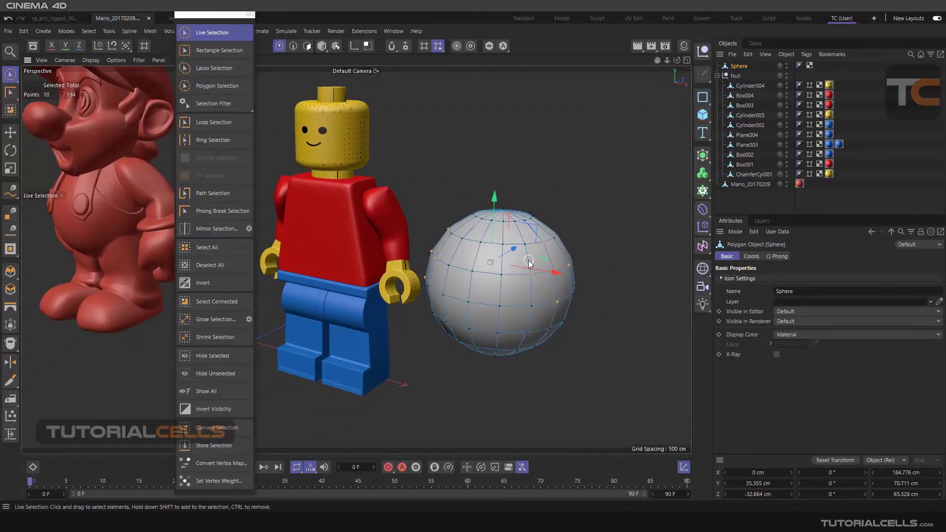
mouse_move(530, 262)
middle_mouse_down("alt")
mouse_move(598, 255)
mouse_move(558, 185)
middle_mouse_up("alt")
left_click(558, 186)
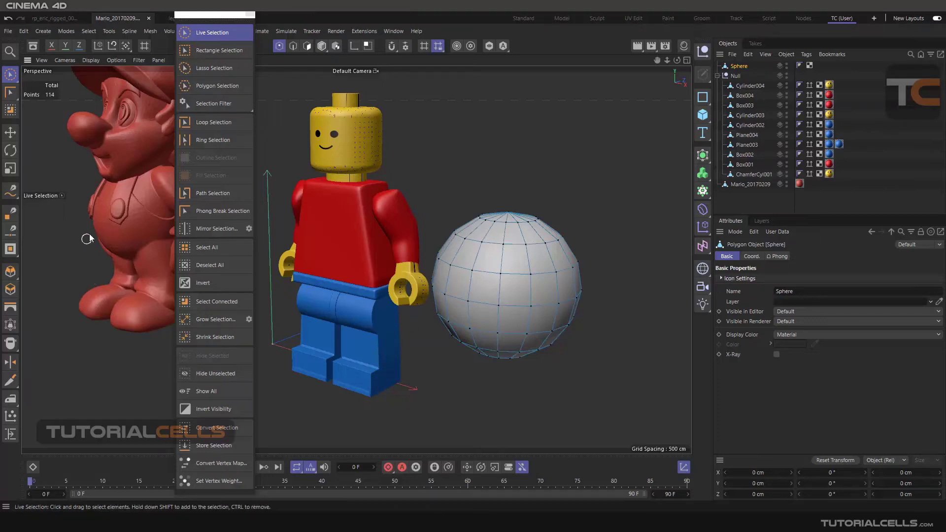
mouse_move(222, 296)
middle_mouse_down("alt")
mouse_move(433, 311)
mouse_move(393, 281)
mouse_move(465, 314)
mouse_move(523, 294)
mouse_move(488, 134)
mouse_move(414, 259)
middle_mouse_up("alt")
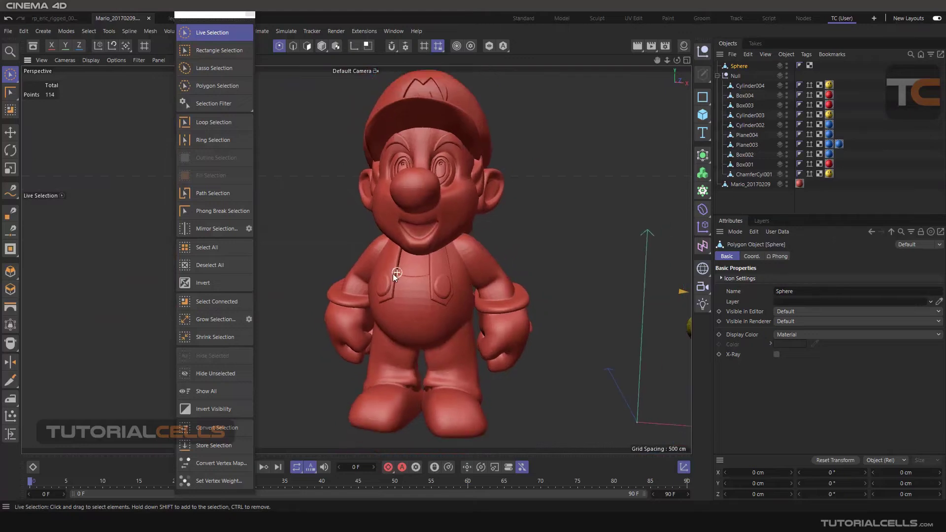
left_click(249, 228)
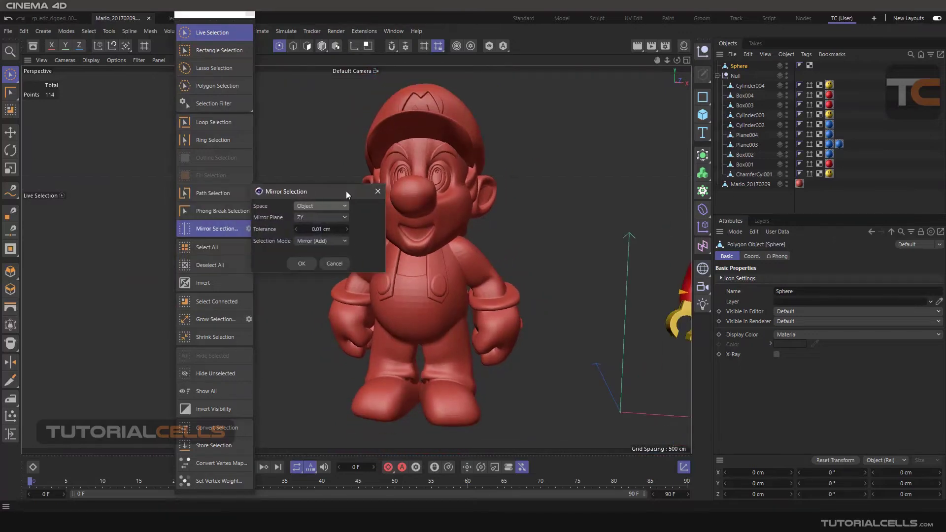
left_click_drag(222, 191, 304, 190)
left_click(346, 216)
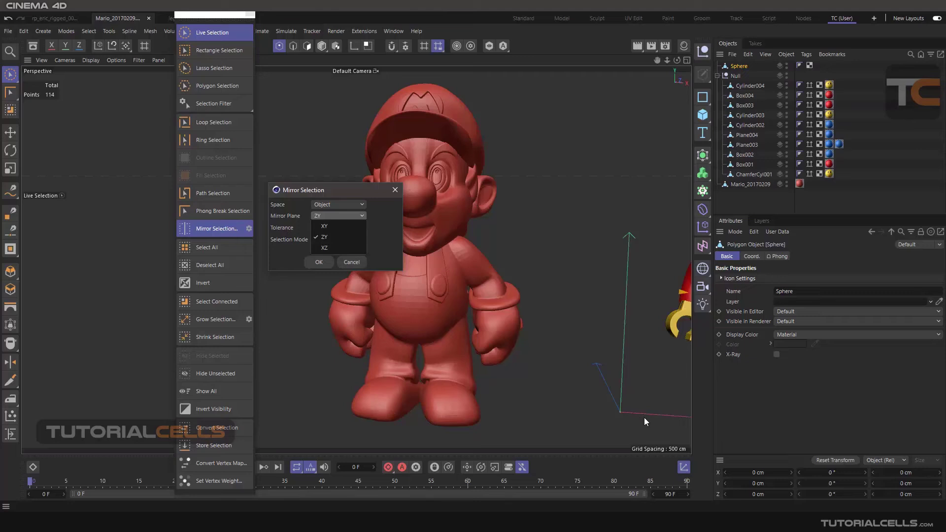
left_click(355, 264)
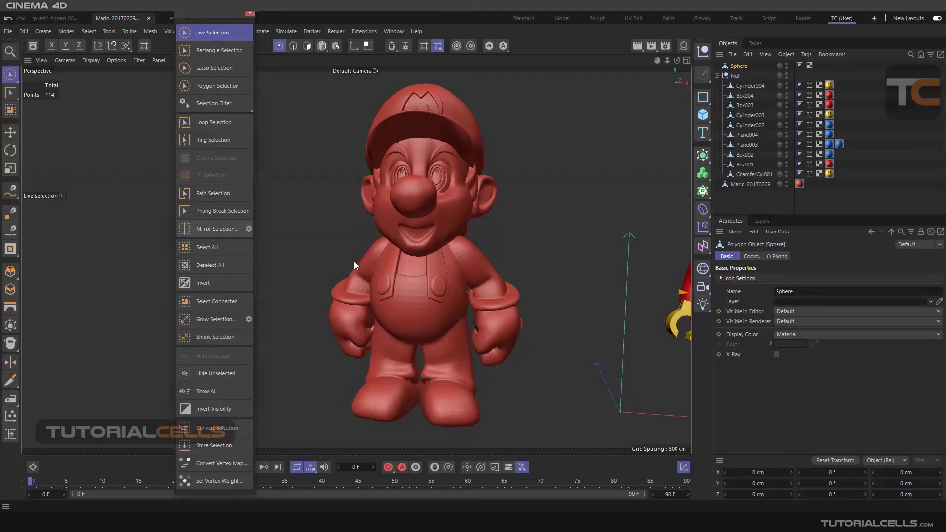
mouse_move(354, 261)
middle_mouse_down("alt")
mouse_move(532, 346)
mouse_move(510, 325)
middle_mouse_up("alt")
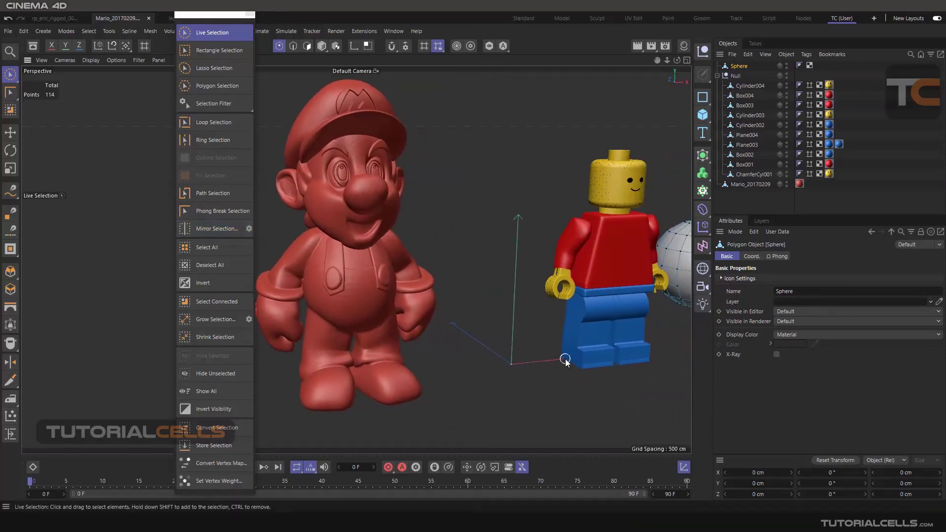
left_click_drag(527, 316, 533, 351, "alt")
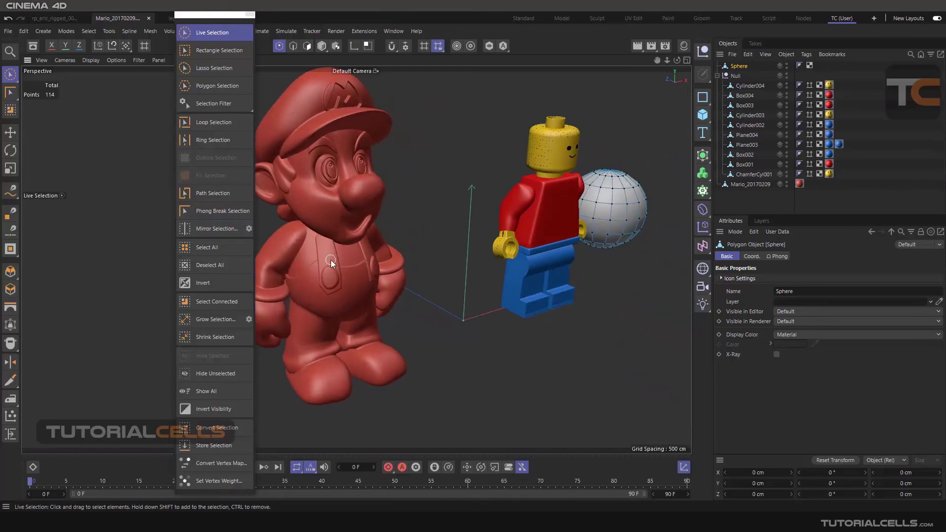